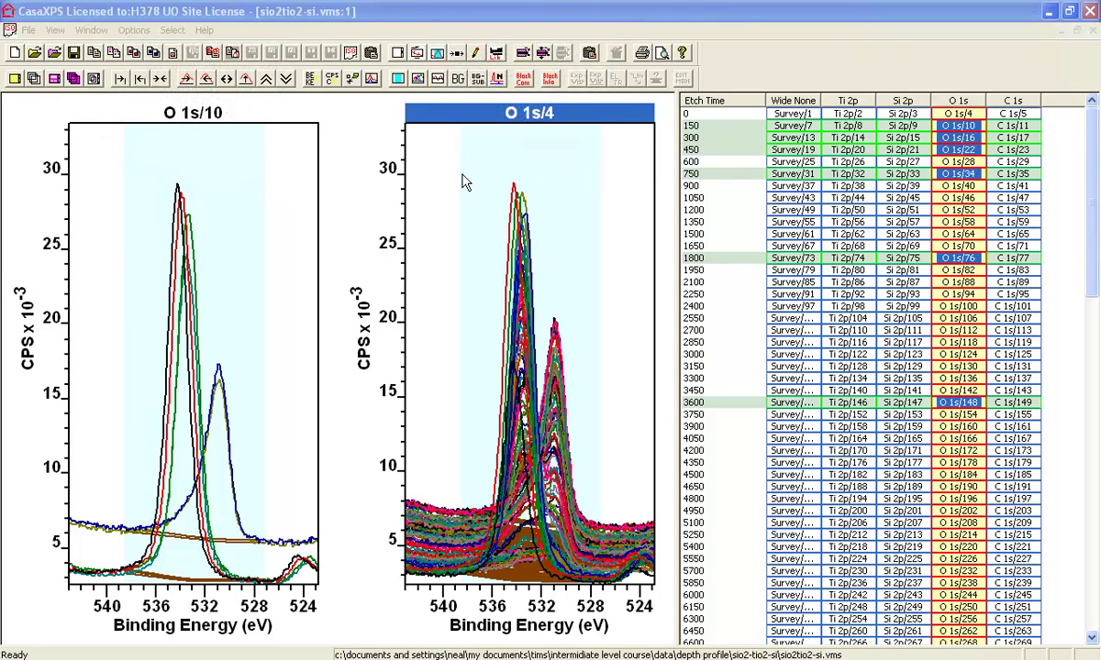
Clear the selection and select the six O 1s basis spectra (150 to 3600 s) overlaid in the O 1s/10 tile.
click(433, 165)
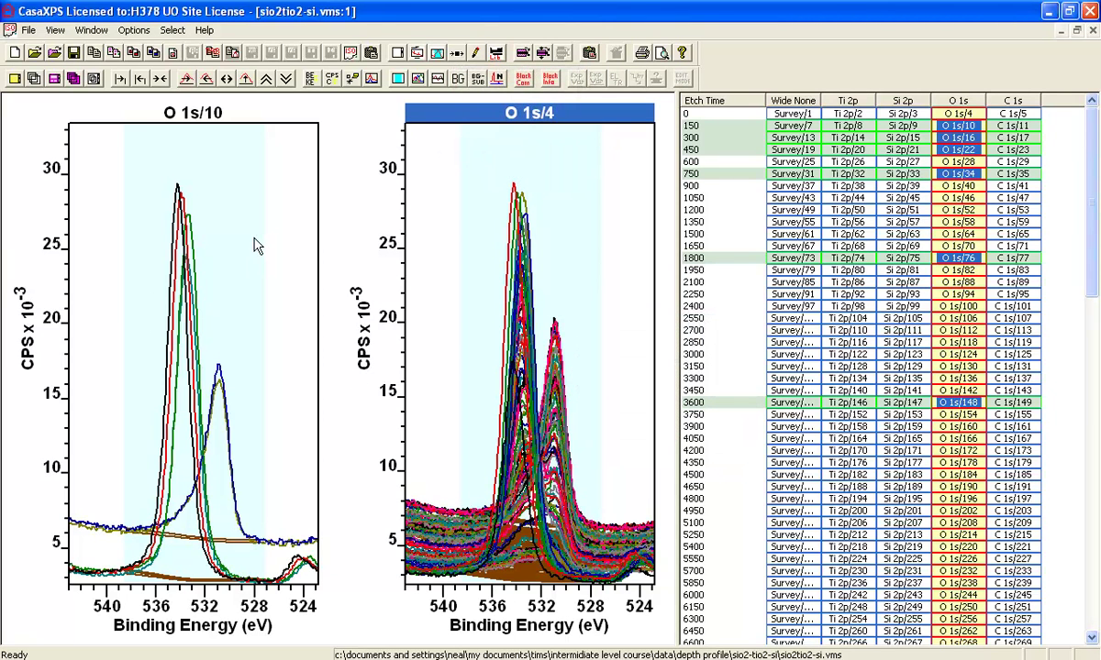
click(1061, 226)
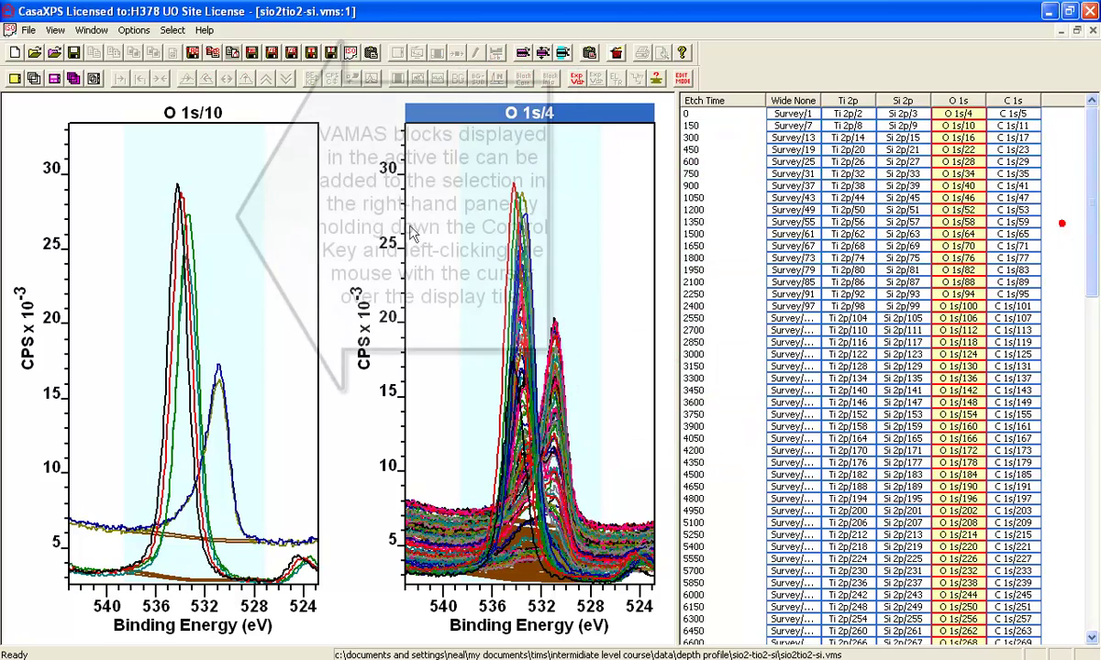
ctrl+click(230, 242)
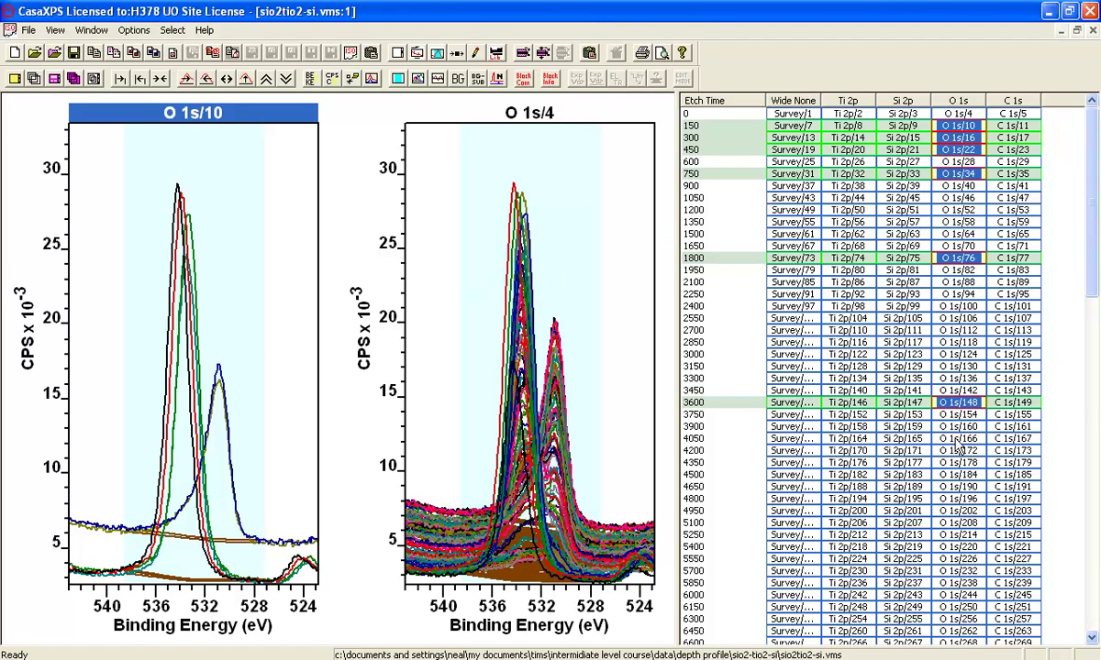
Remove the 3600 s O 1s/148 spectrum from the overlay and show the 750 s O 1s/34 alone in the right tile.
ctrl+click(954, 403)
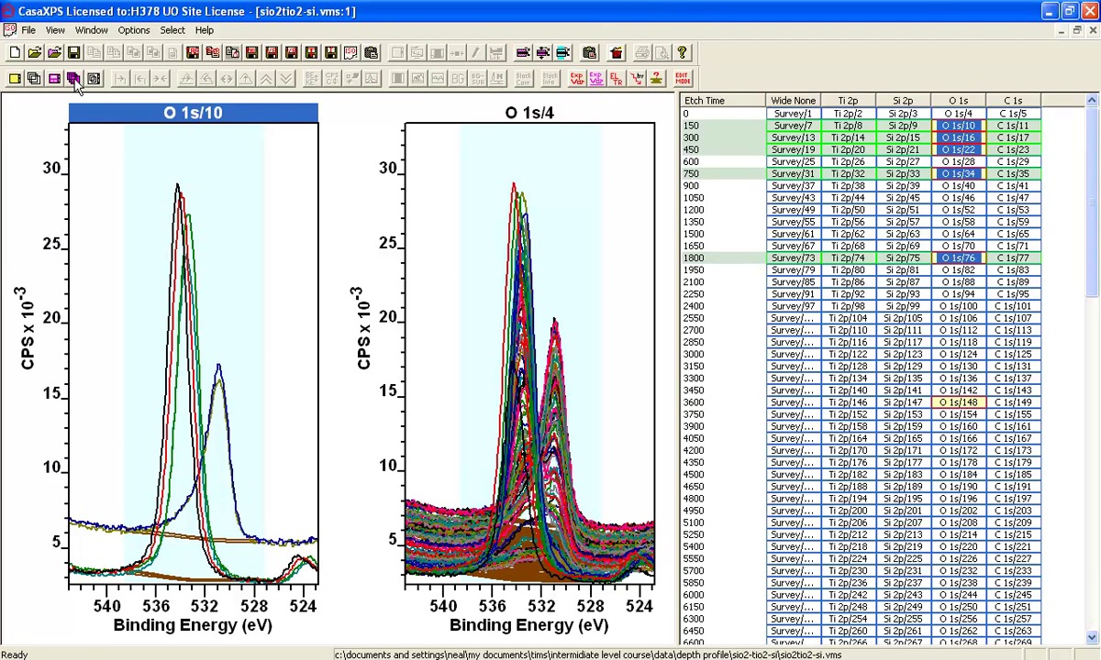
click(32, 78)
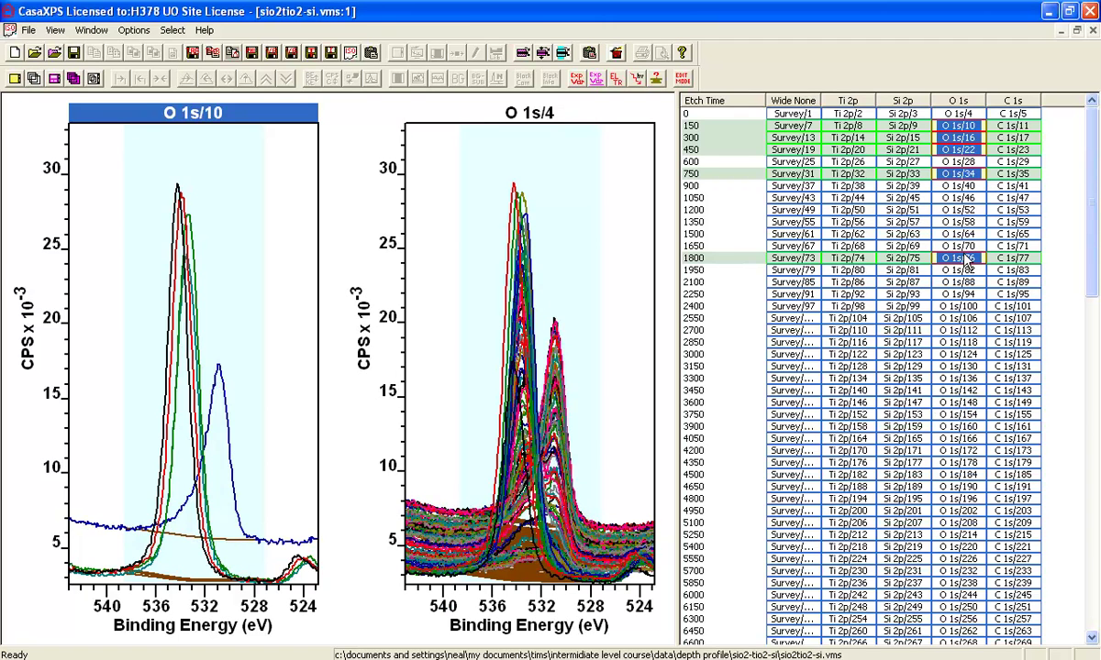
click(957, 175)
click(381, 148)
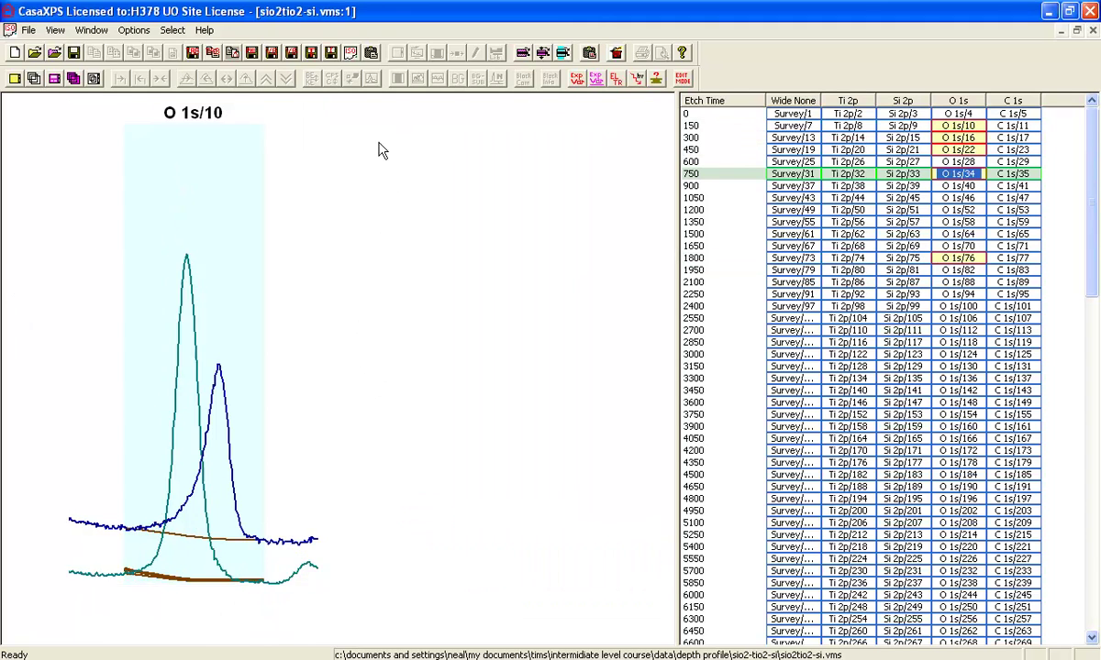
click(37, 79)
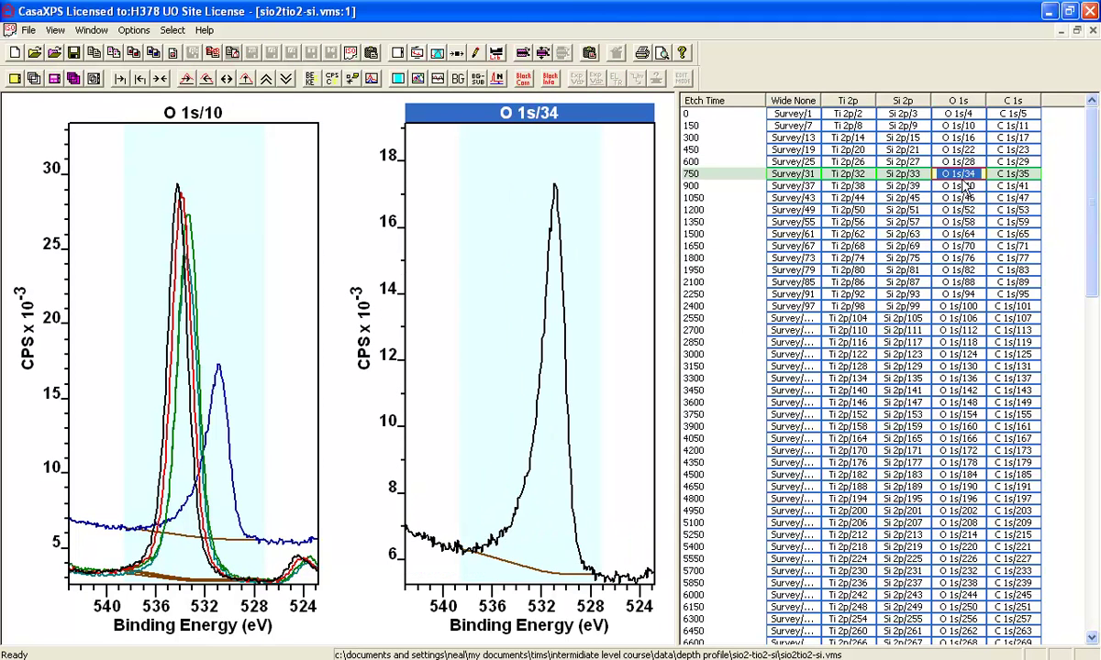
Show the 1800 s O 1s/76 spectrum in the right tile, then reselect the O 1s/10 overlay spectra.
click(220, 244)
click(961, 260)
click(572, 256)
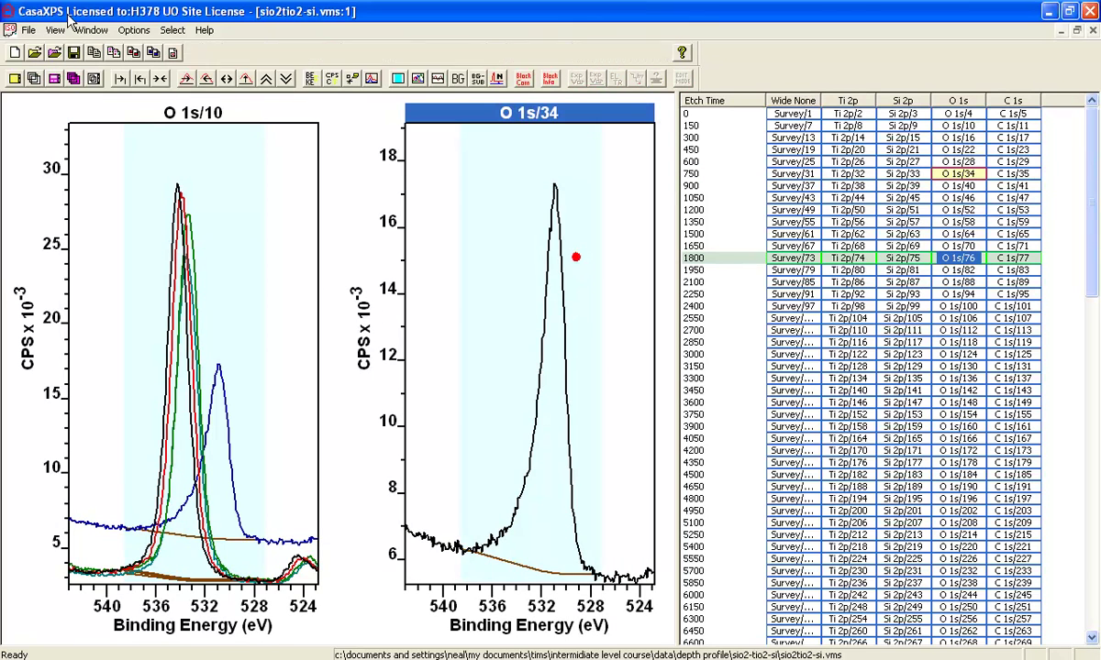
click(35, 80)
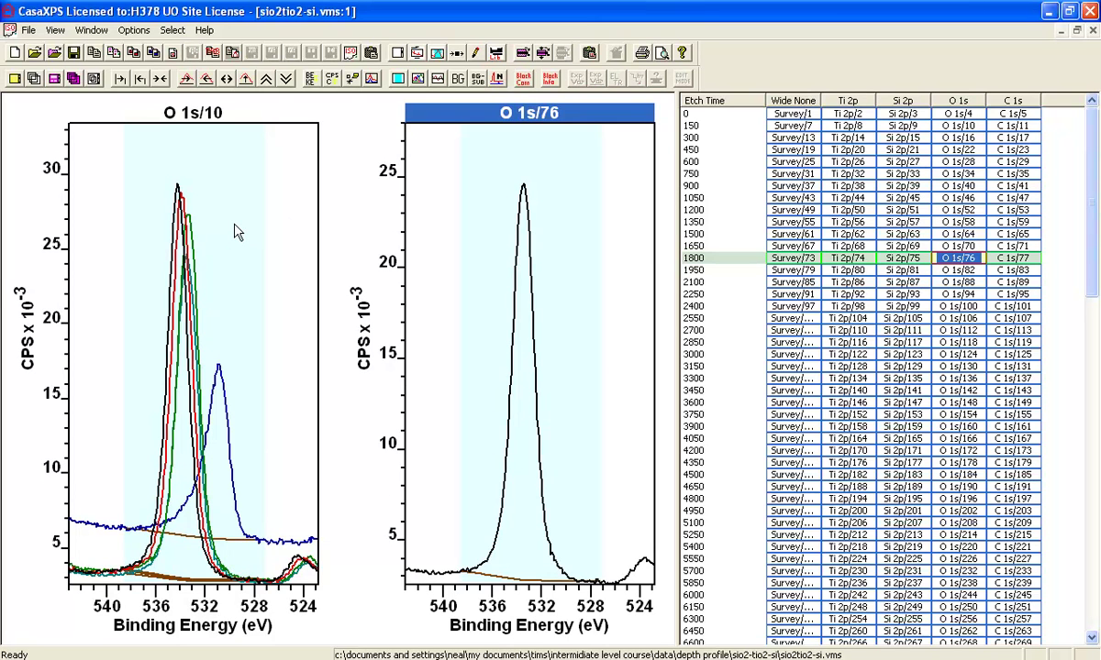
click(236, 232)
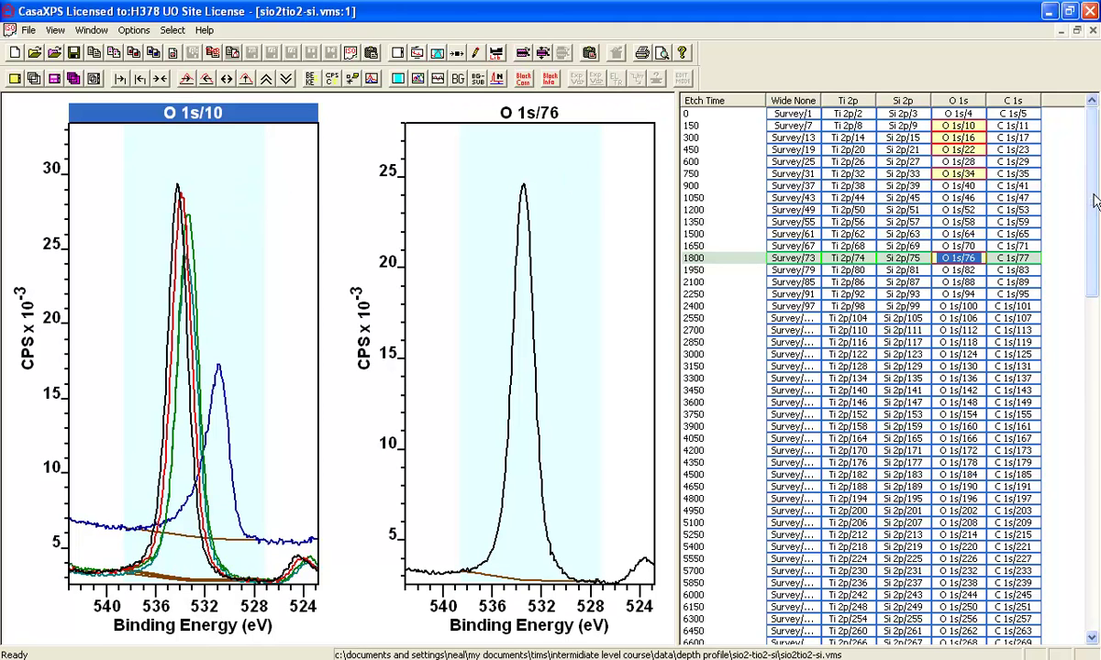
click(250, 207)
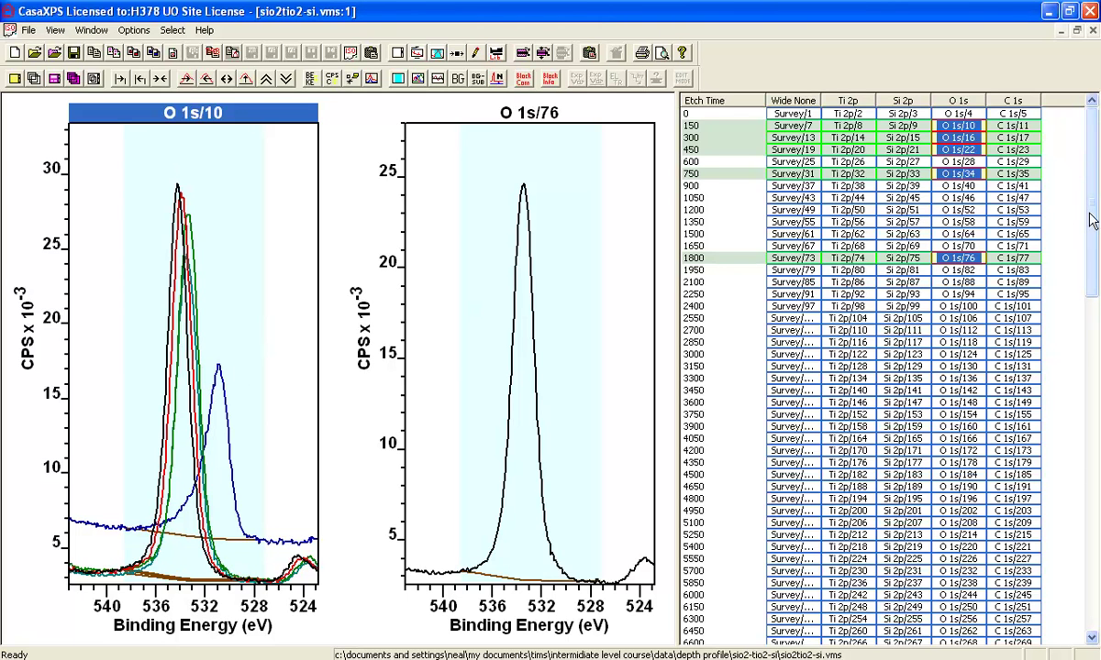
Display the 17400 s O 1s/700 spectrum on its own in the right tile and add it to the left basis overlay.
drag(1091, 217, 1093, 582)
click(960, 584)
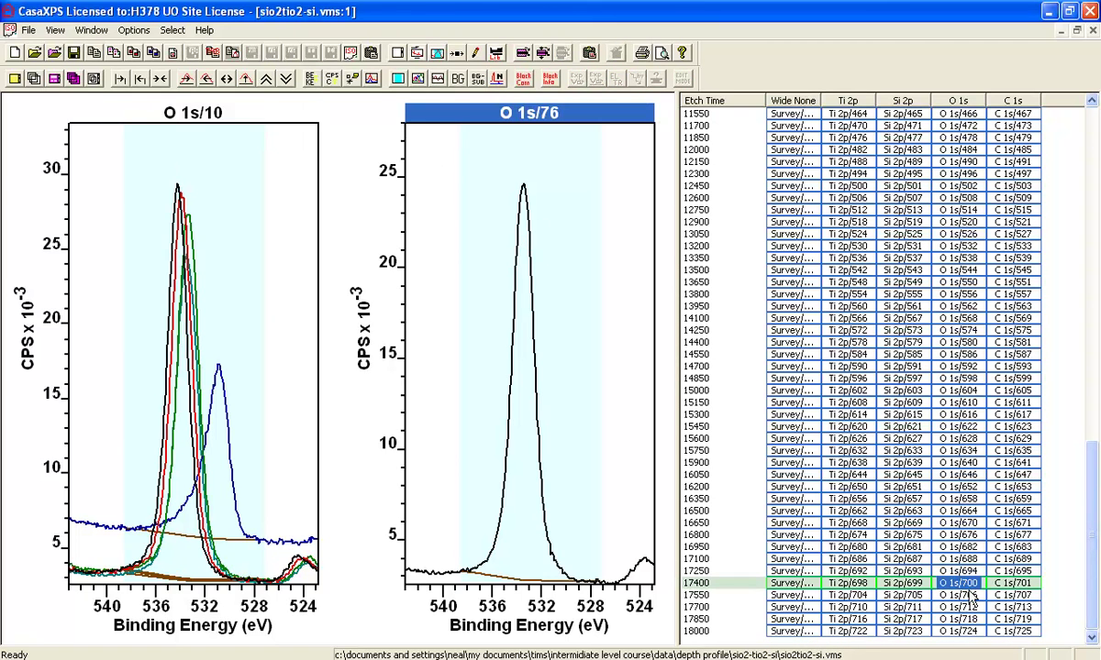
click(32, 80)
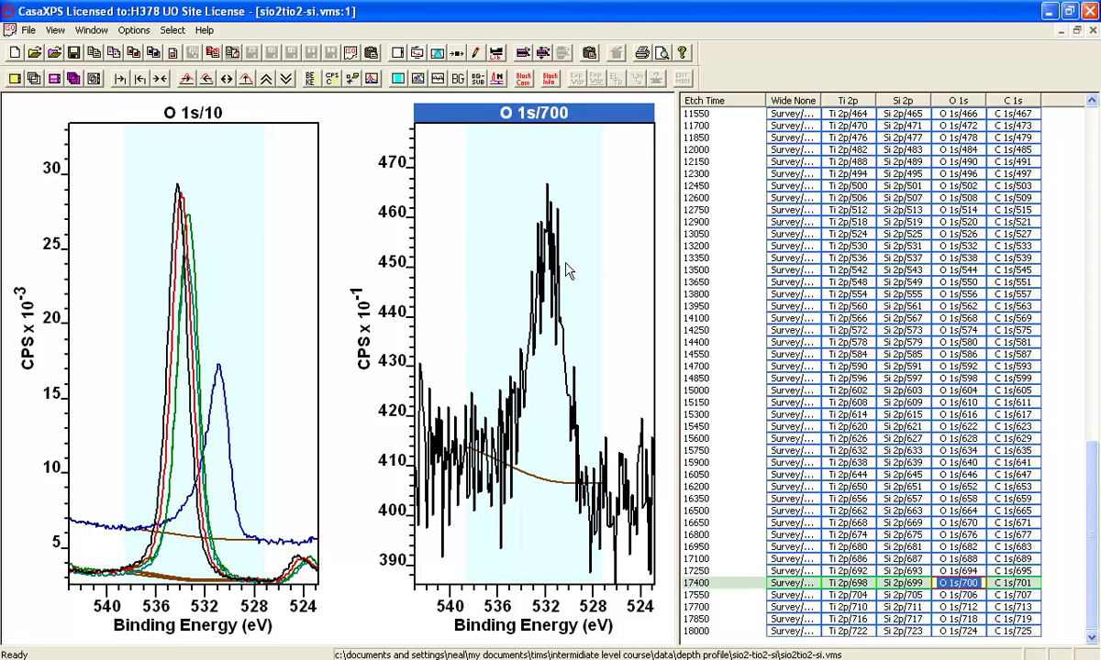
click(250, 298)
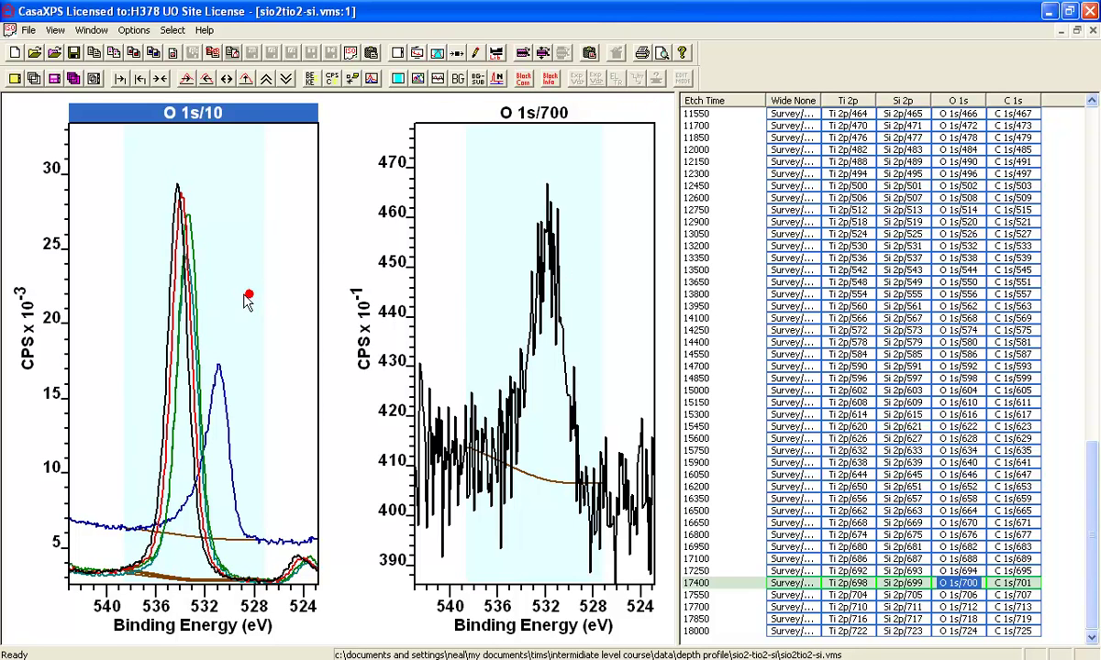
click(33, 78)
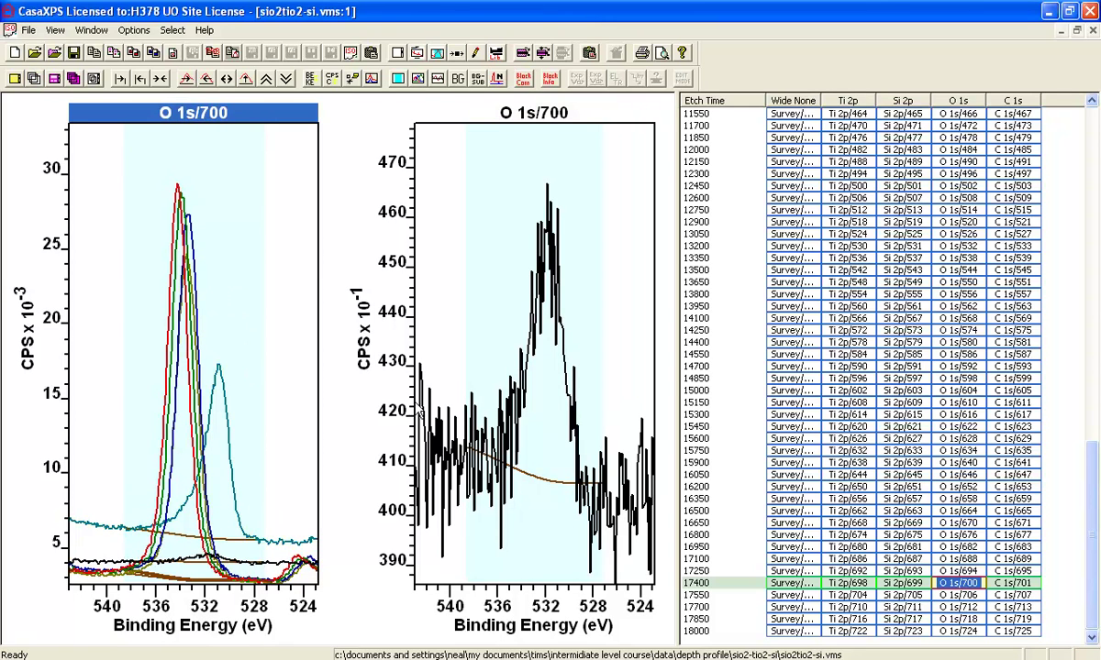
Delete the right-hand O 1s/700 tile and switch the page to a single-tile layout.
drag(1091, 450, 1092, 110)
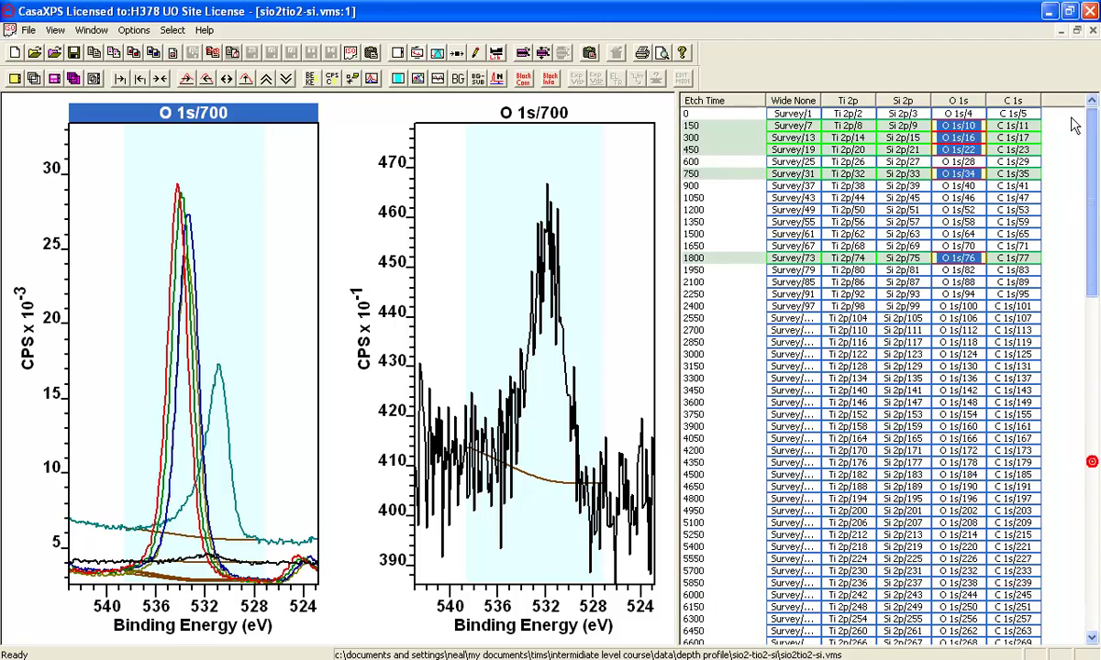
click(512, 179)
key(Delete)
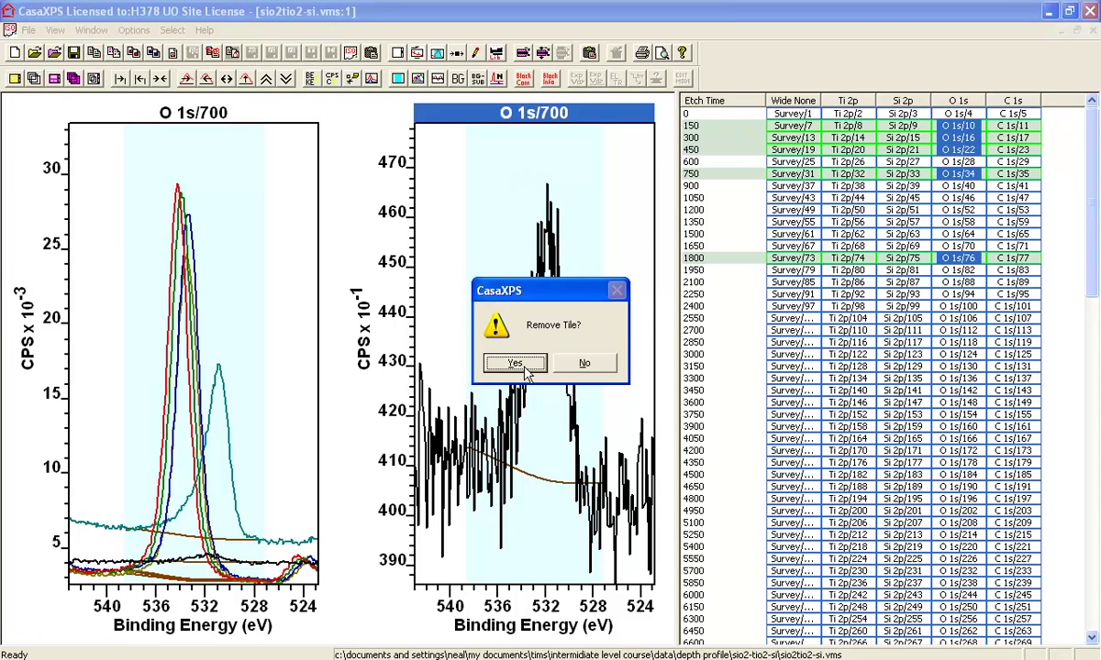
click(515, 364)
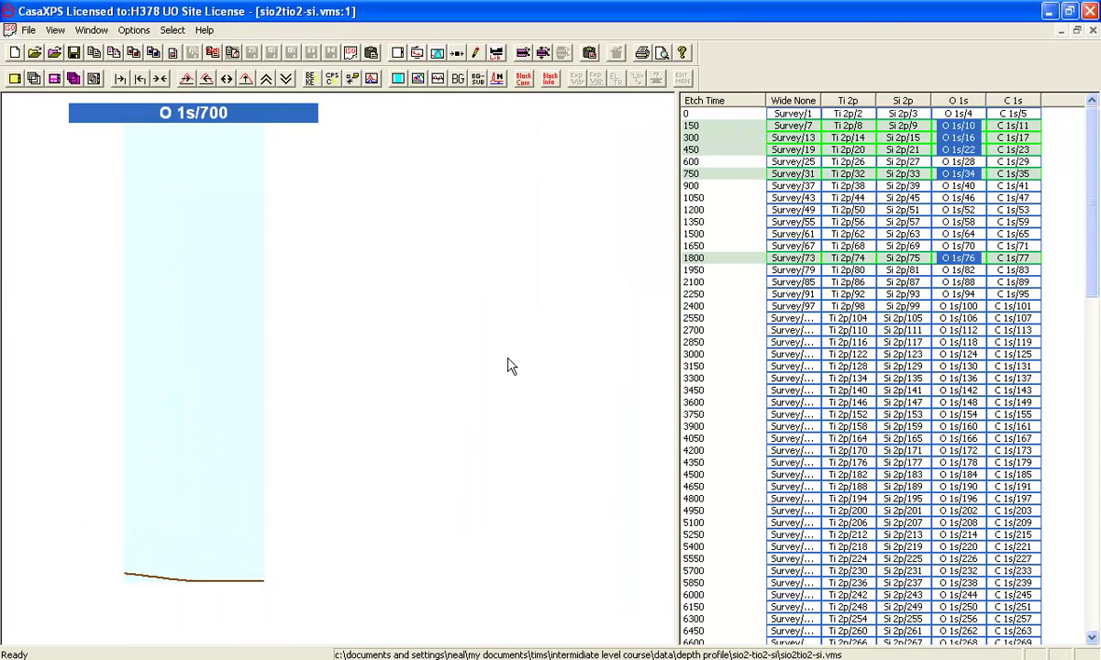
click(408, 55)
click(321, 283)
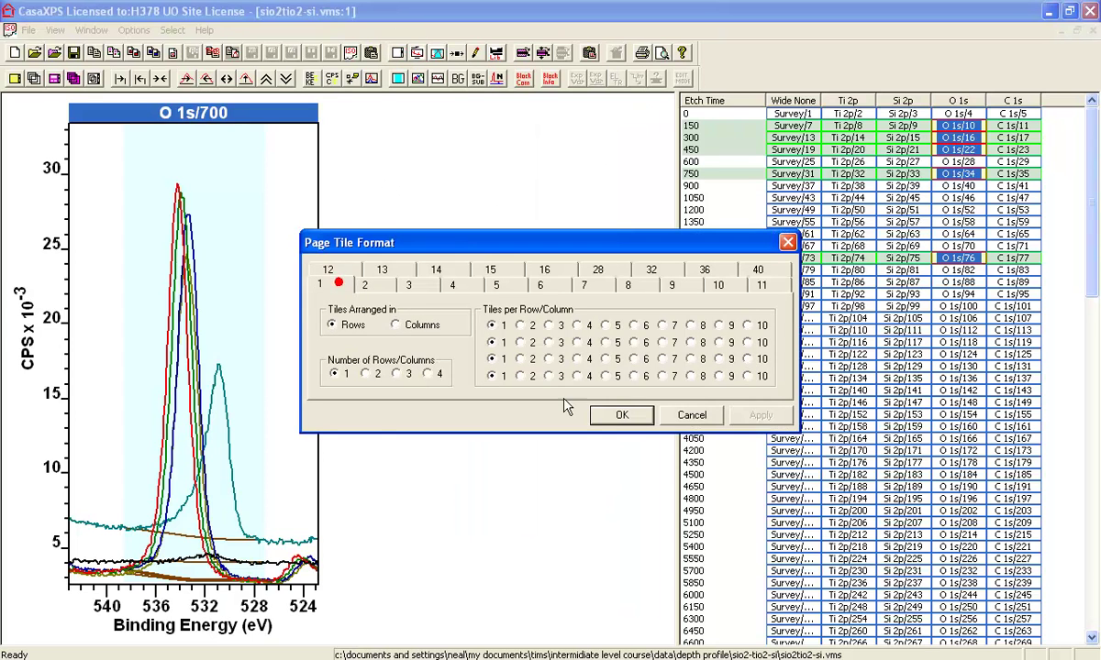
click(620, 417)
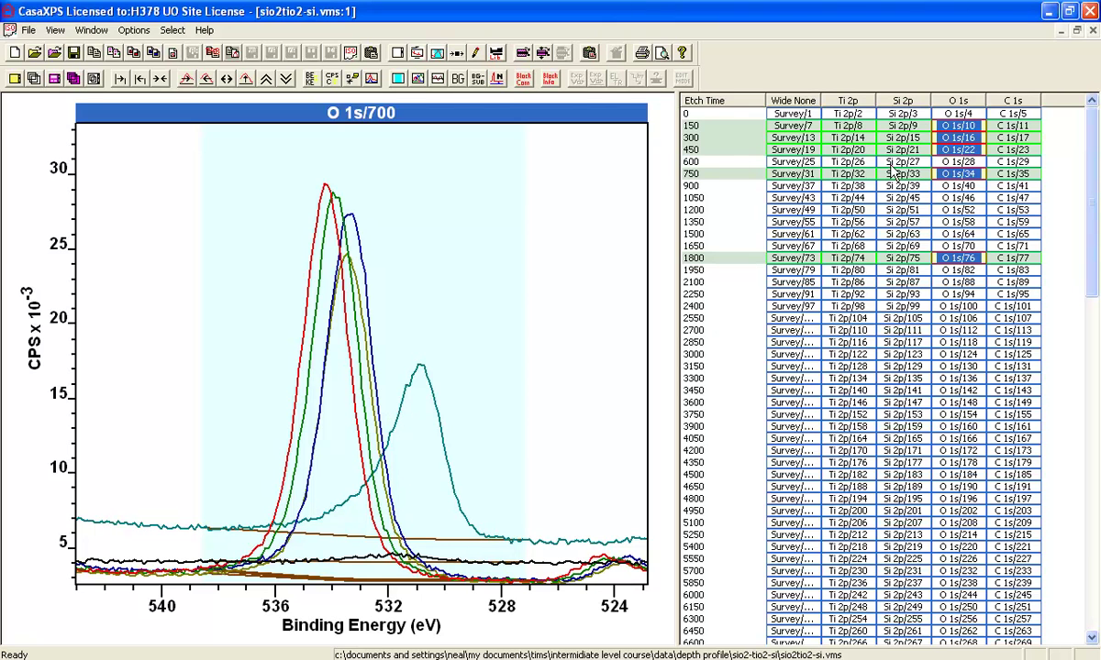
Select the whole O 1s column and show the PCA options in Spectrum Processing.
click(954, 101)
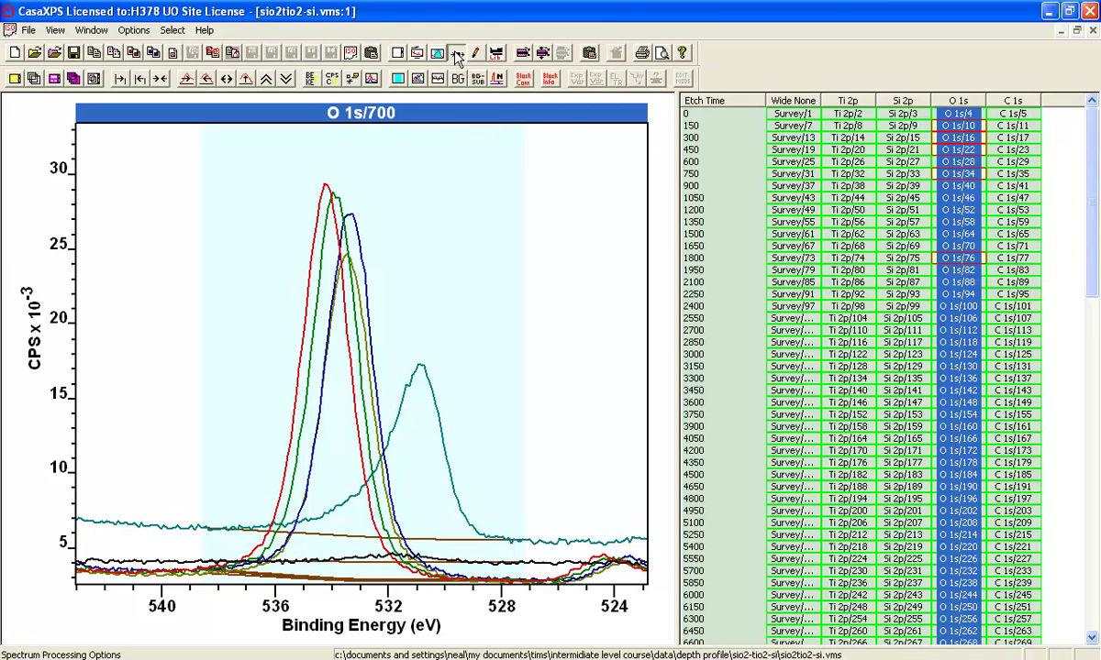
click(454, 52)
drag(415, 145, 716, 173)
click(929, 201)
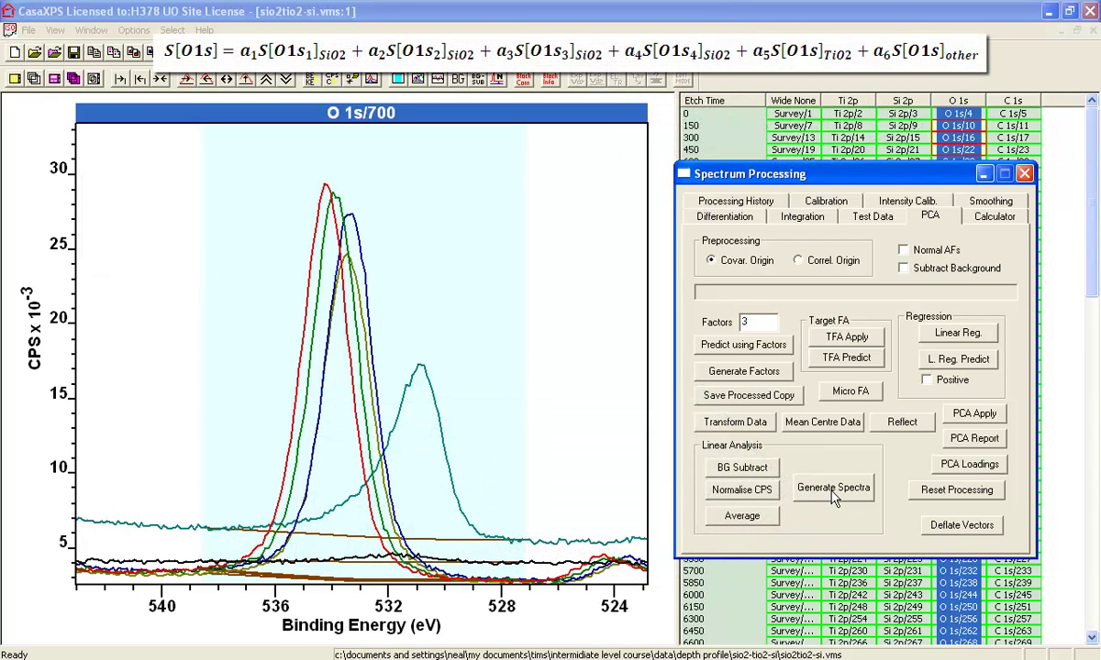
Generate least-squares fitted O 1s spectra into the new sio2tio2-si_LREGR file.
click(834, 495)
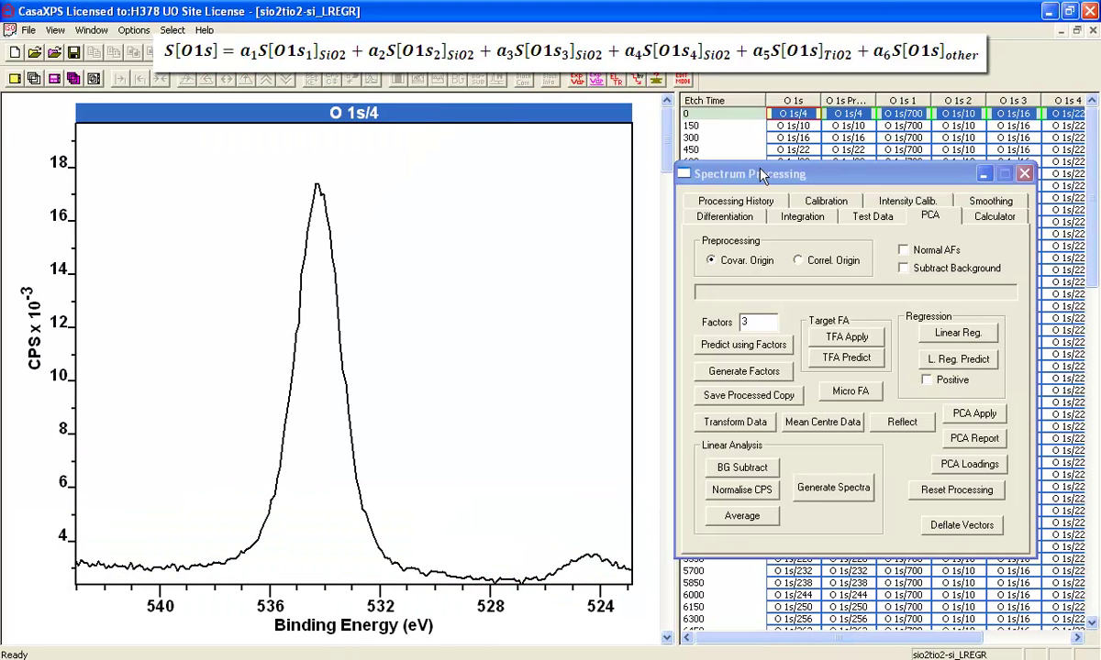
drag(760, 176, 844, 293)
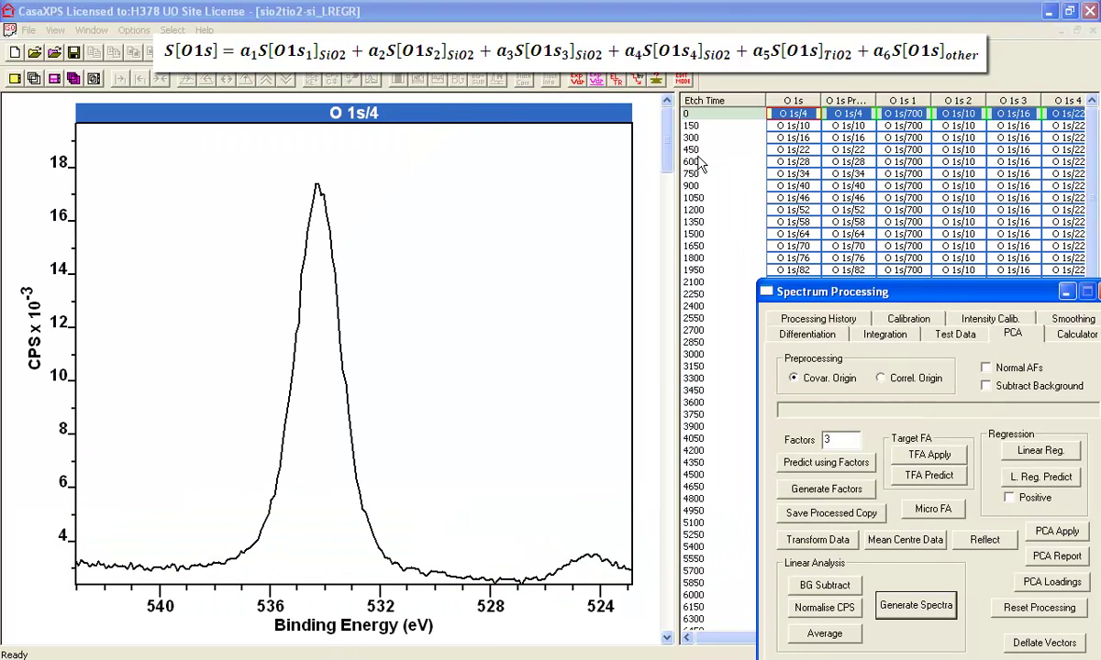
drag(673, 173, 558, 187)
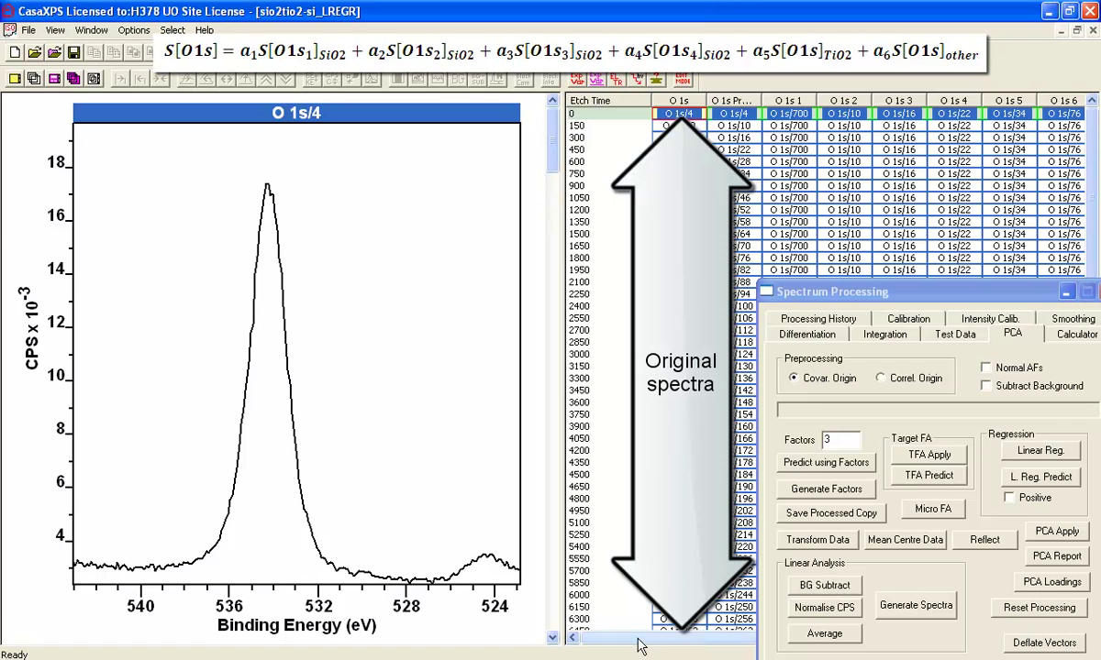
mouse_move(638, 643)
mouse_down()
mouse_move(683, 646)
mouse_move(622, 649)
mouse_up()
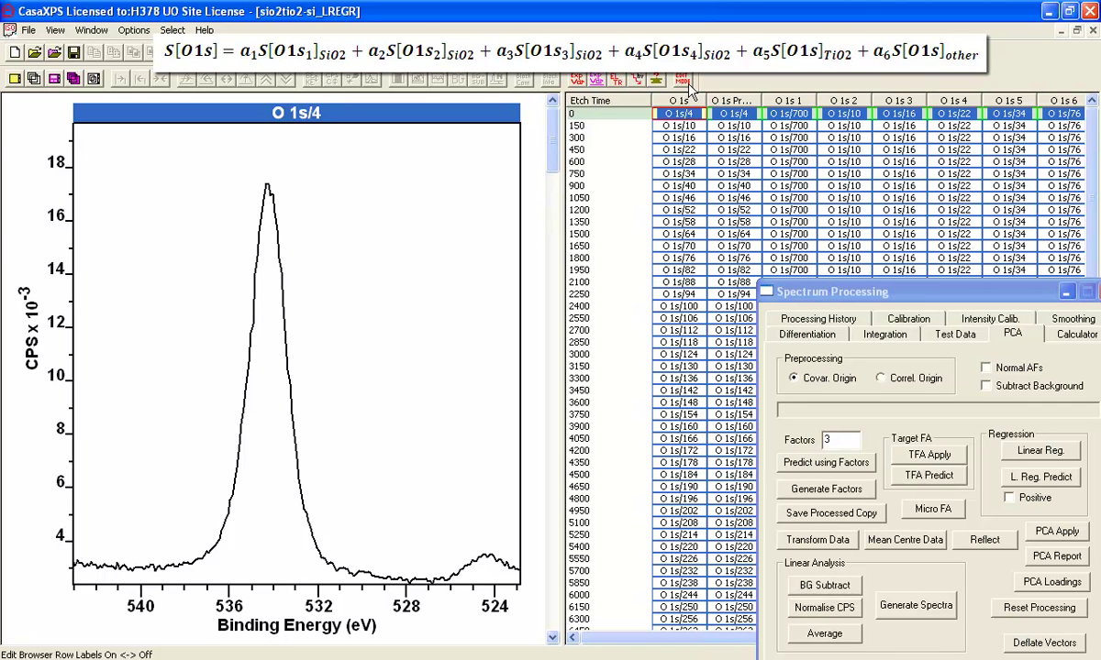
Overlay row 0's O 1s Predicted spectrum on the raw O 1s/4 spectrum.
click(729, 113)
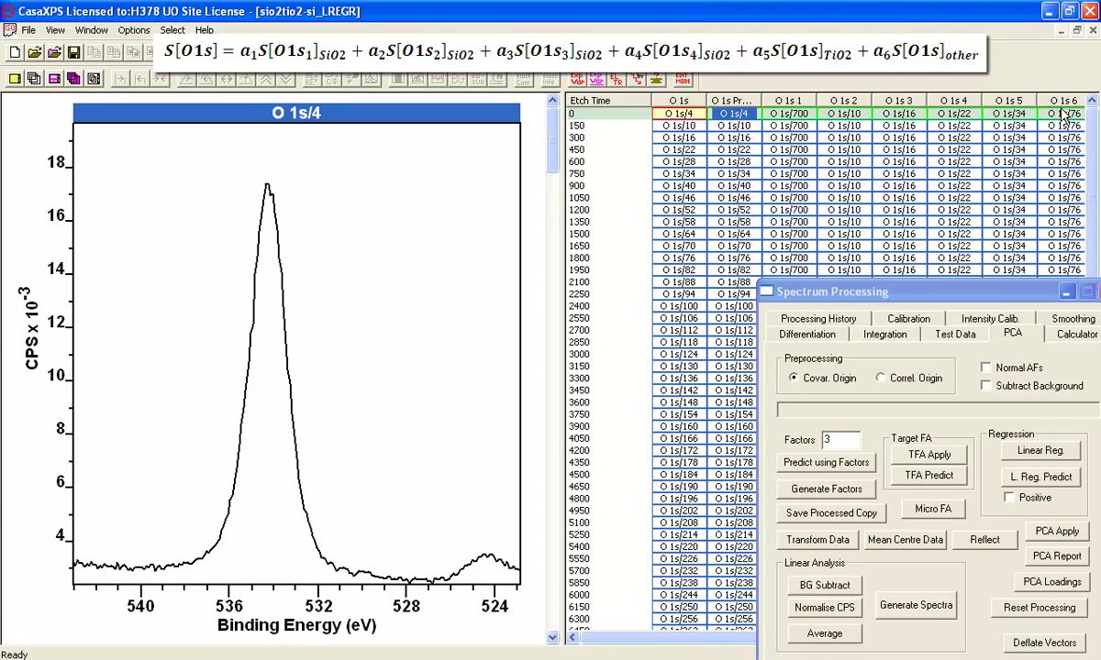
double_click(756, 99)
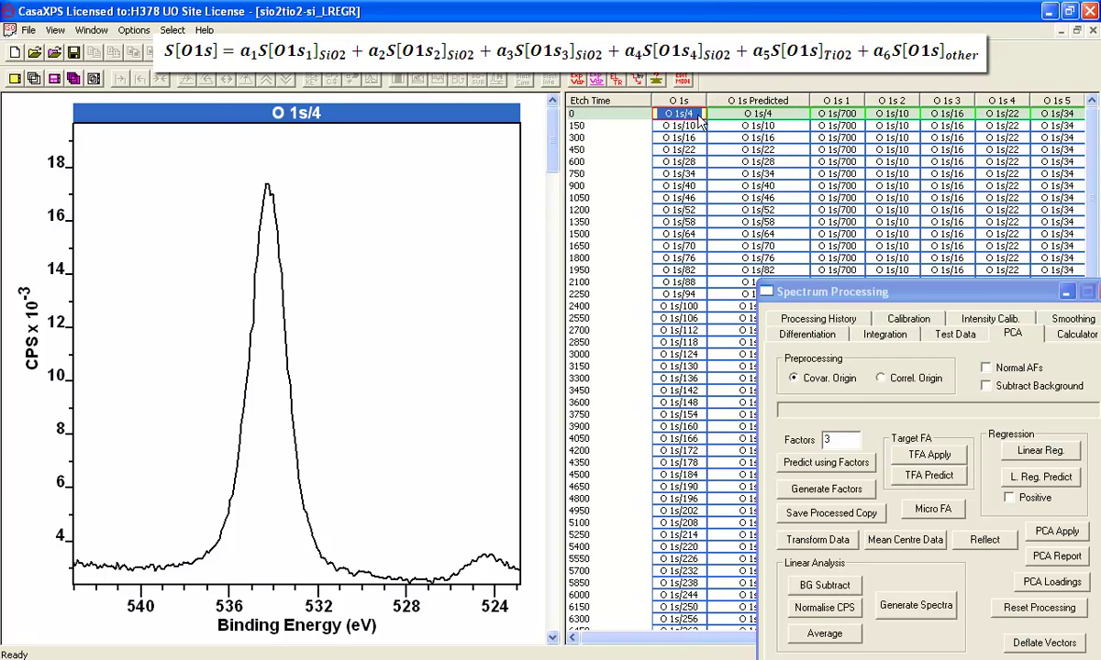
click(34, 79)
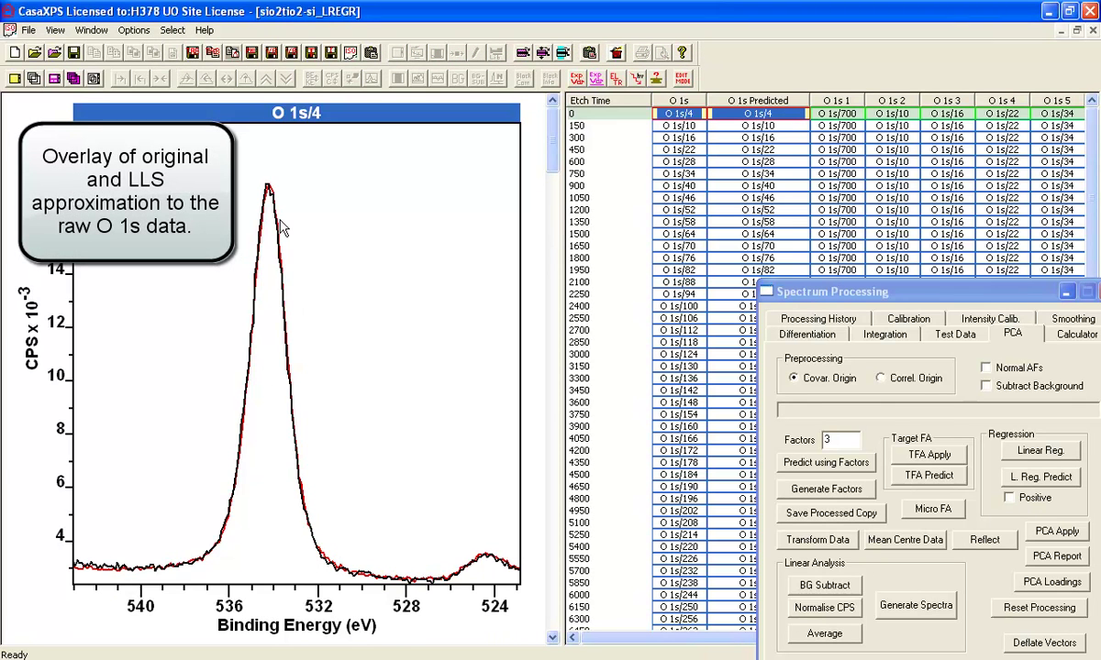
Turn on Draw Key in the tile display settings to add a legend.
click(478, 125)
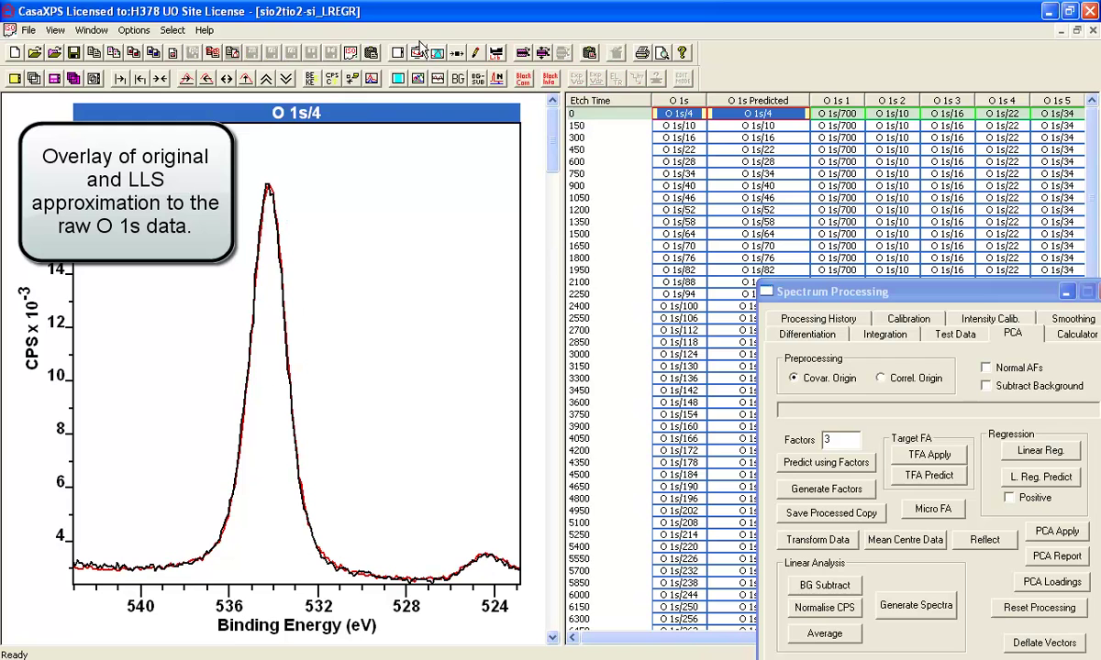
click(417, 53)
click(507, 143)
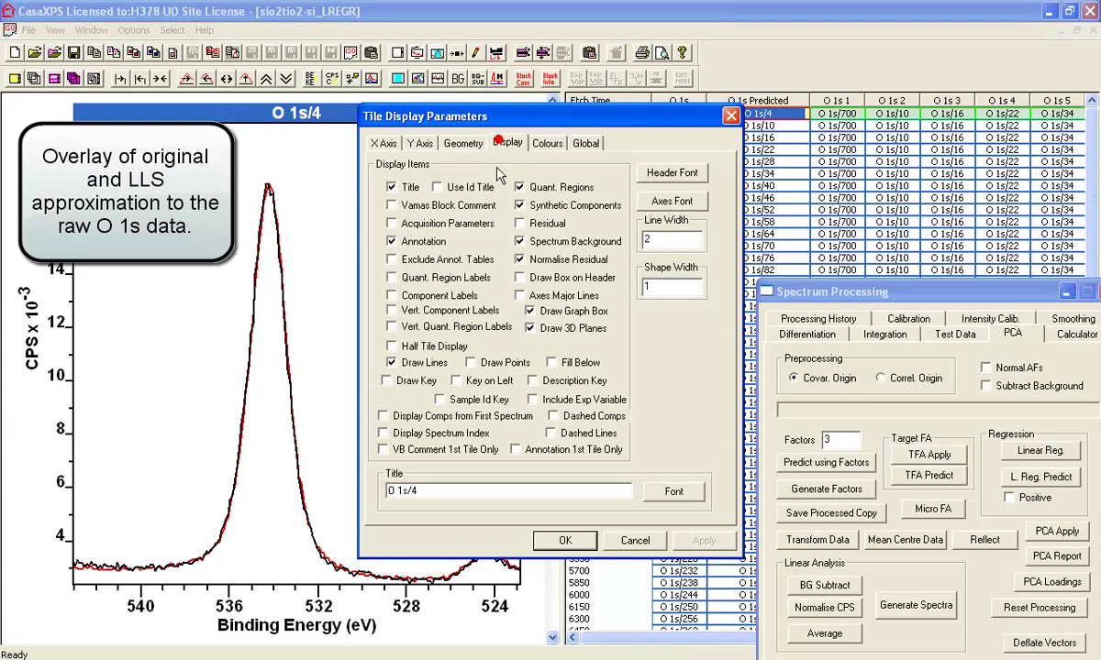
click(386, 380)
click(562, 541)
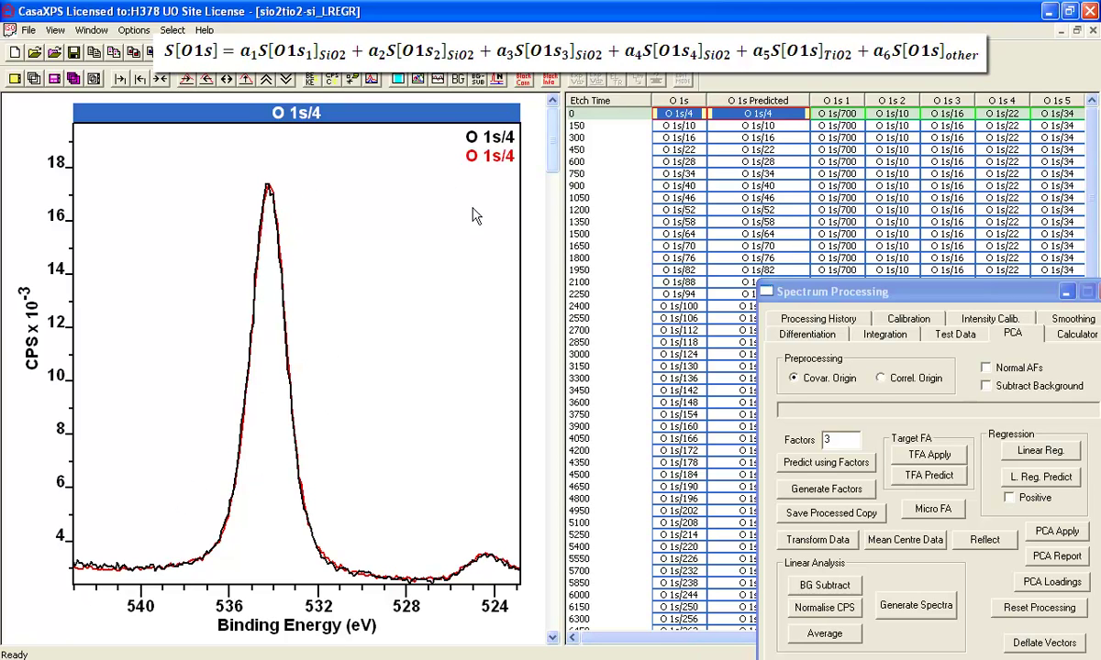
Overlay all of row 0's spectra, raw, predicted and six basis components, in one plot.
click(575, 107)
click(571, 113)
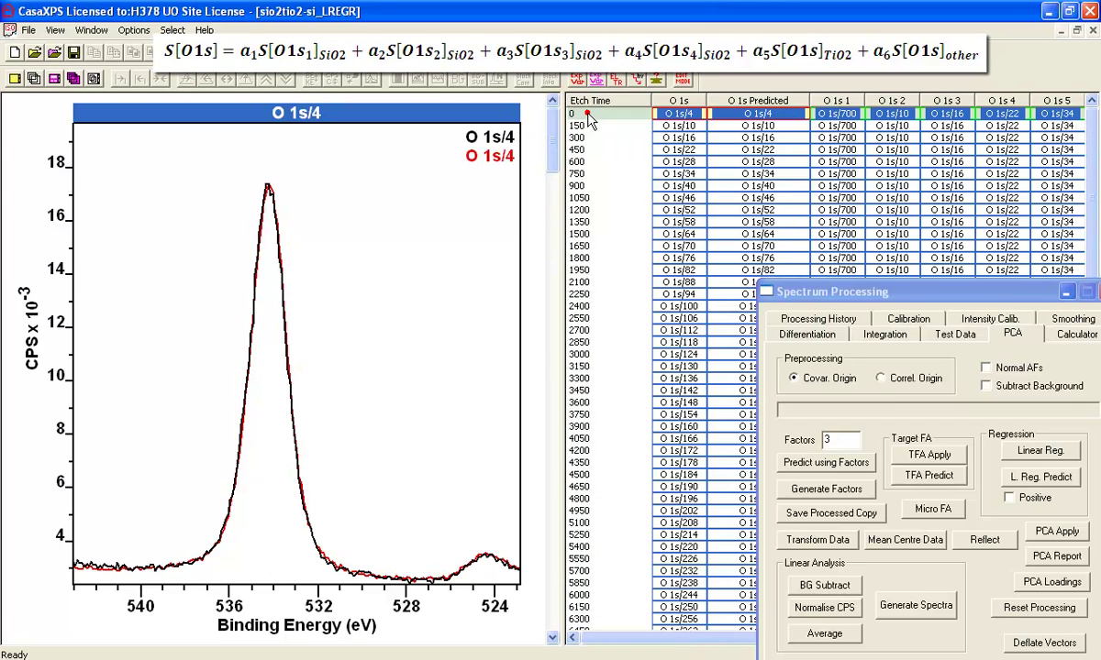
click(93, 79)
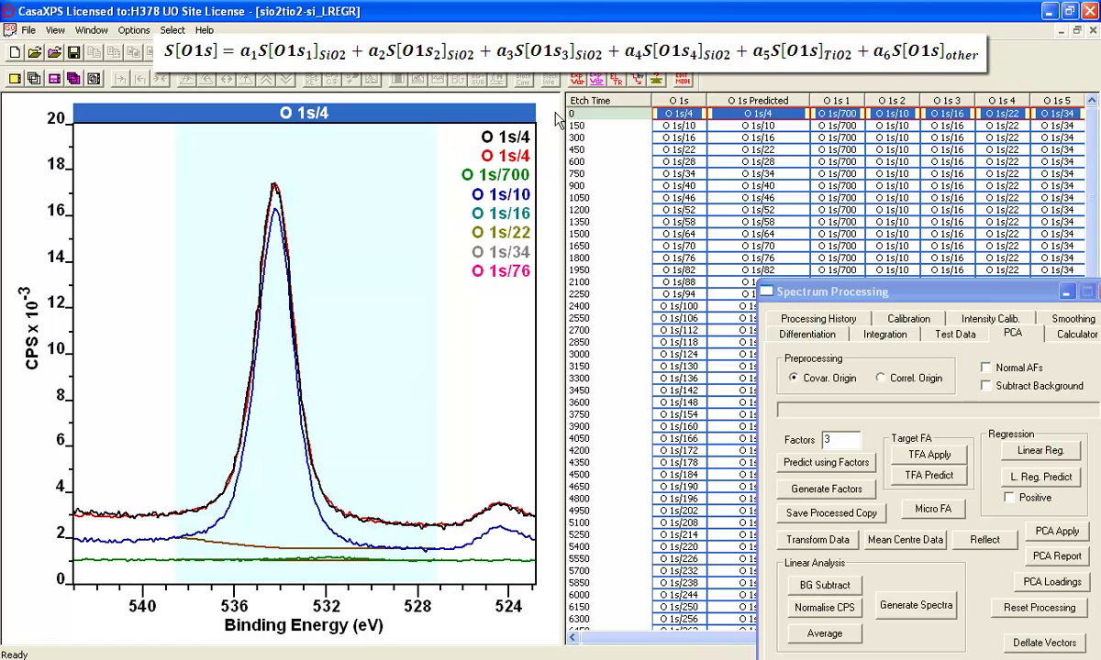
Step through the O 1s fits and their components from early etch times to 3150 s.
key(Down)
key(Down)
key(Down)
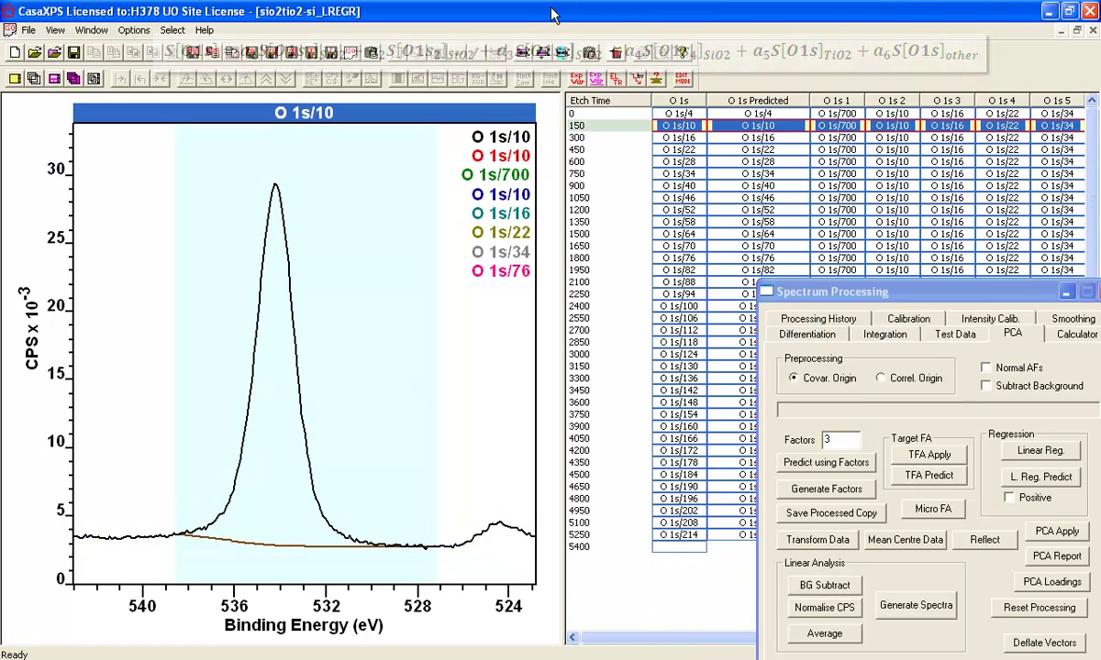
key(Down)
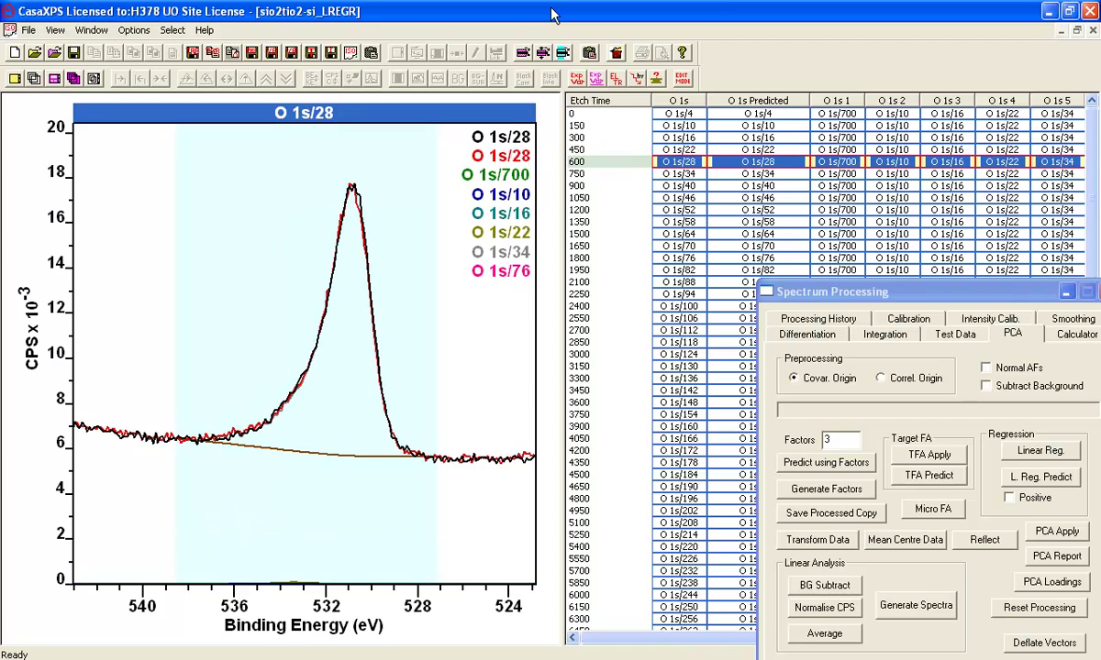
key(Down)
key(Down)
key(Down)
key(Down)
key(Down)
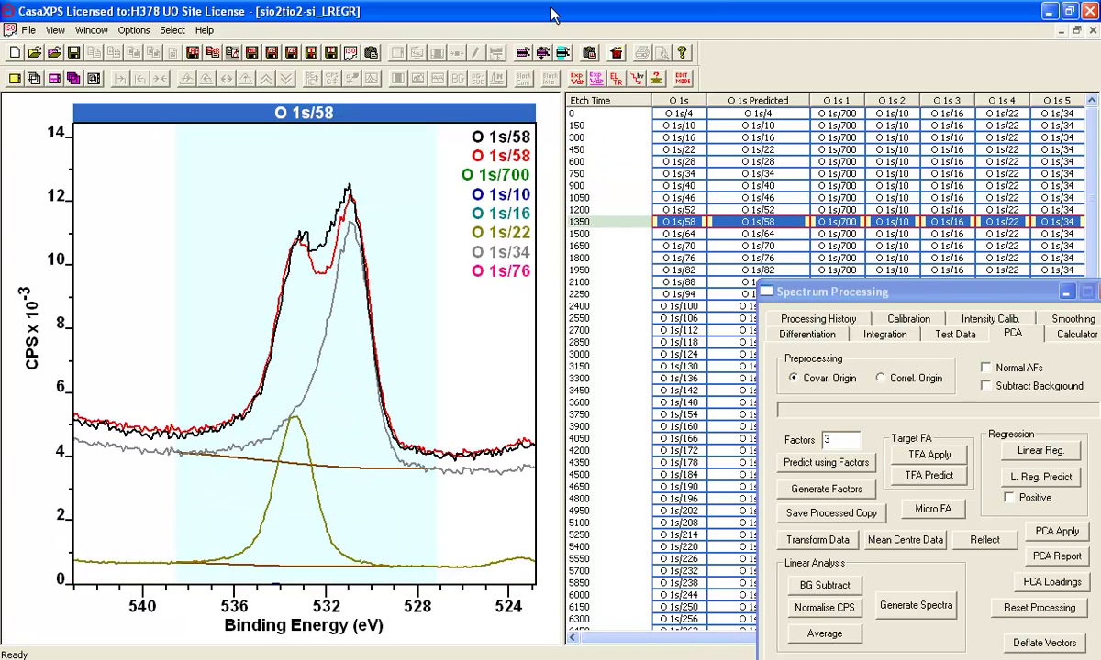
key(Down)
key(Down)
key(Down)
key(Down)
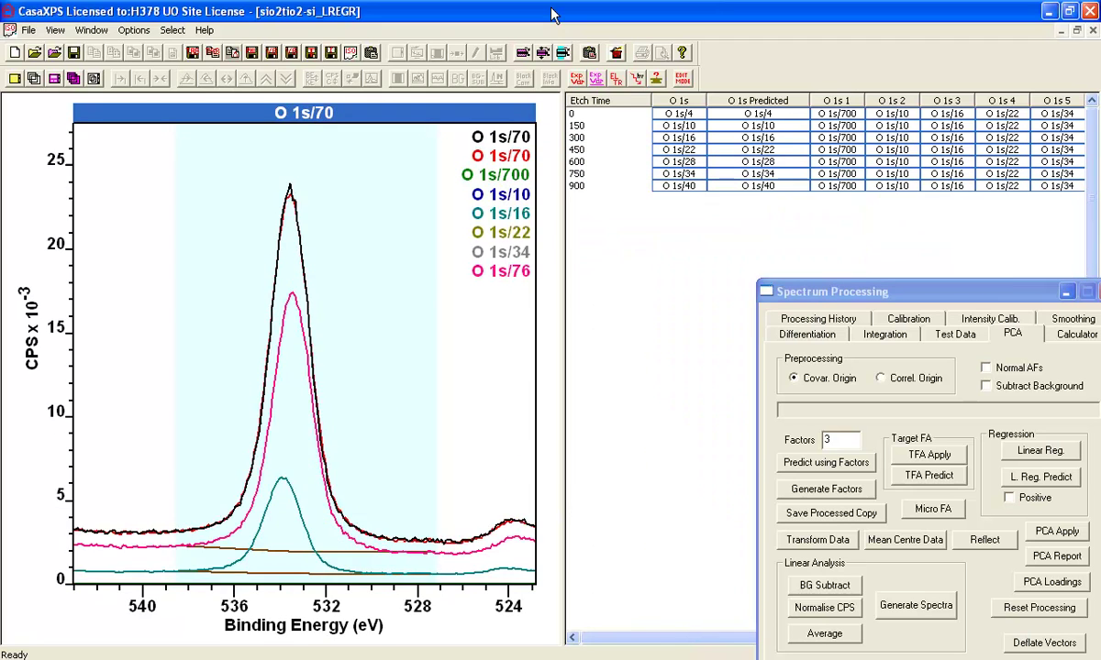
key(Down)
key(Down)
key(Down)
key(Down)
key(Down)
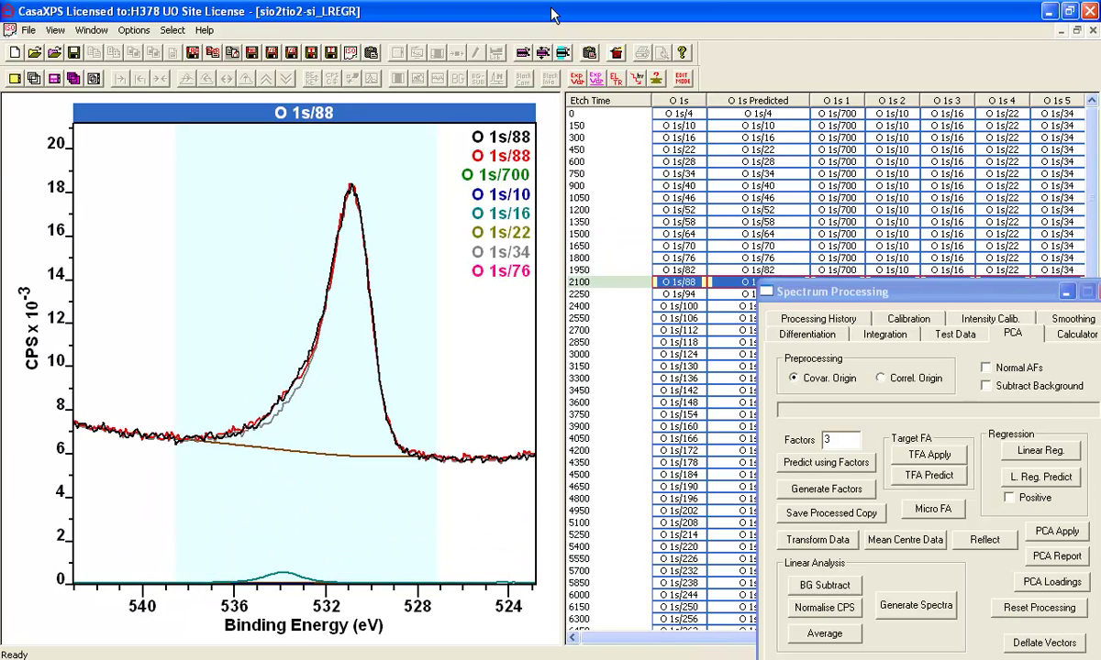
key(Down)
key(Down)
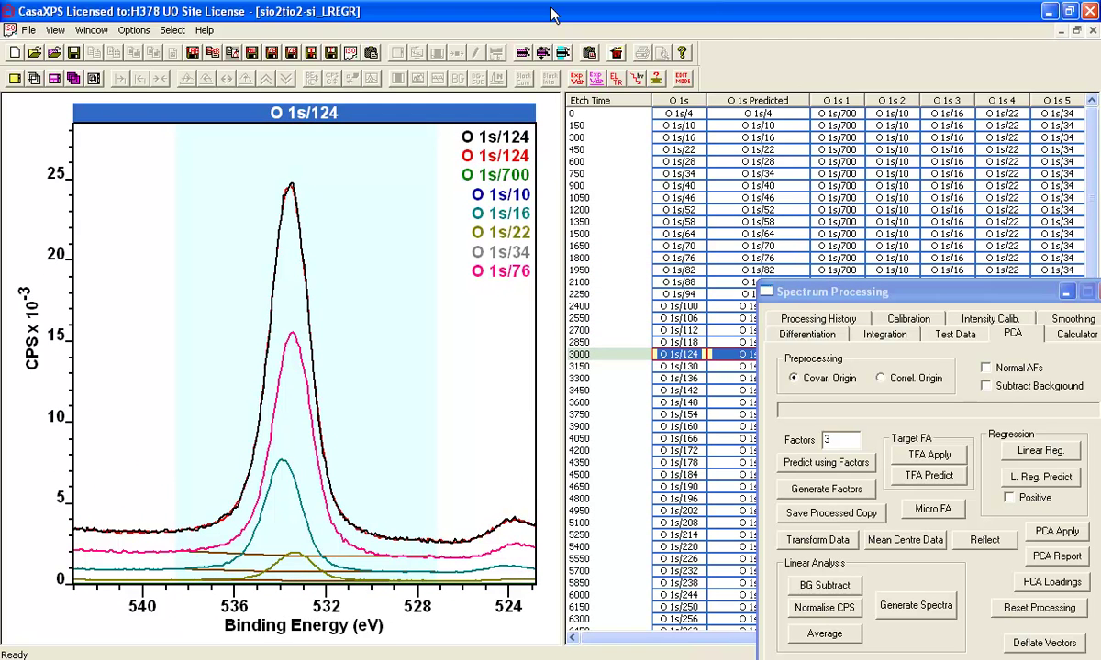
key(Down)
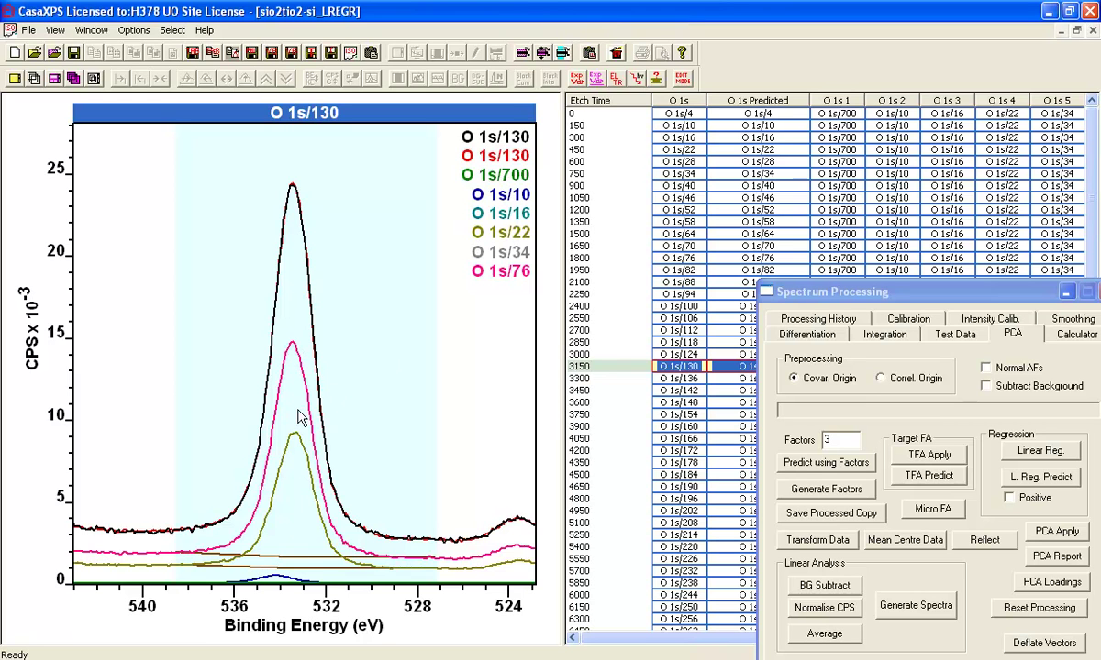
Check the fits through 4350 s and back to 1800 s, then widen the table to show etch times.
key(Down)
key(Down)
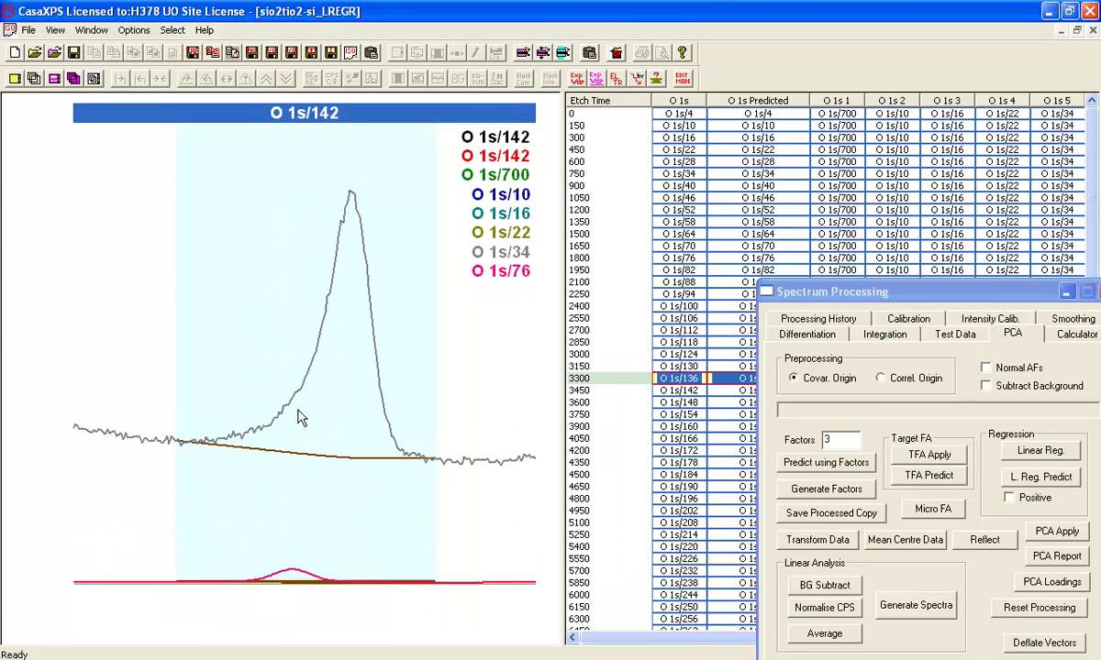
key(Down)
key(Down)
key(Down)
key(Down)
key(Down)
key(Down)
key(Down)
key(Down)
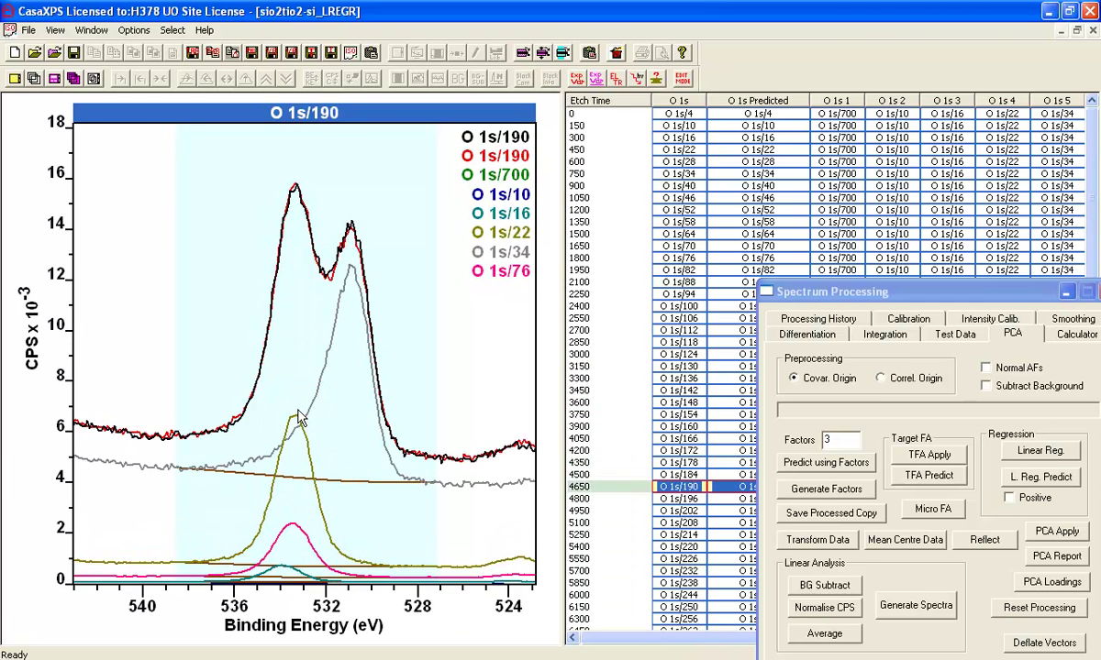
key(Up)
key(Up)
key(Up)
key(Up)
key(Up)
key(Up)
key(Up)
key(Up)
key(Up)
key(Up)
key(Up)
key(Up)
key(Up)
key(Up)
key(Up)
key(Up)
key(Up)
key(Up)
key(Up)
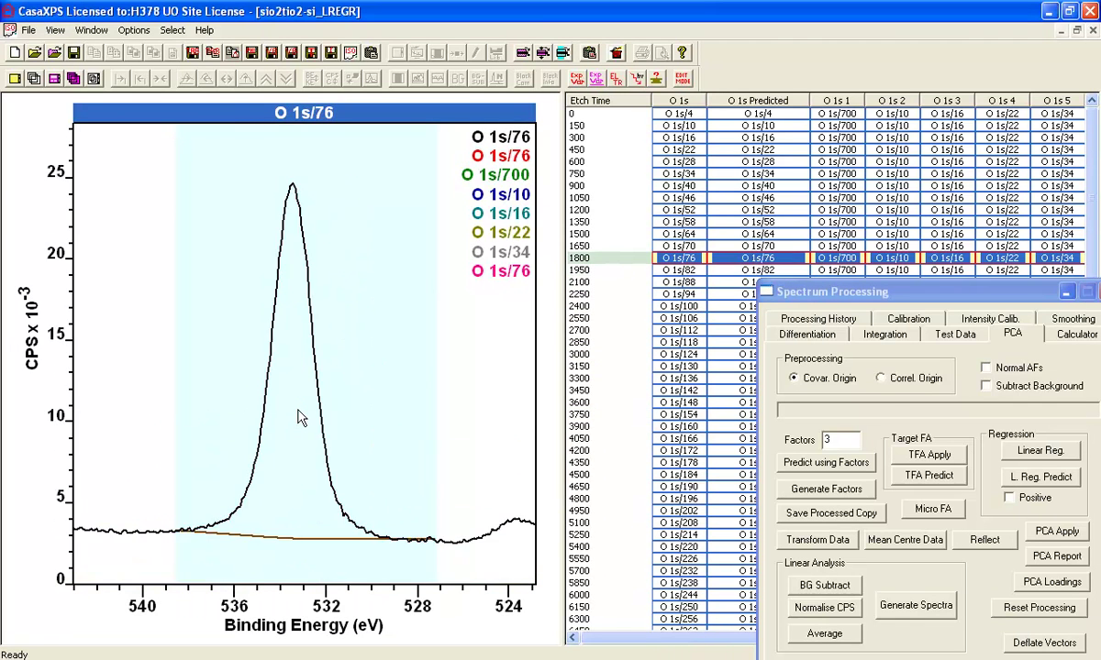
key(Down)
key(Down)
key(Up)
key(Up)
key(Up)
key(Up)
key(Up)
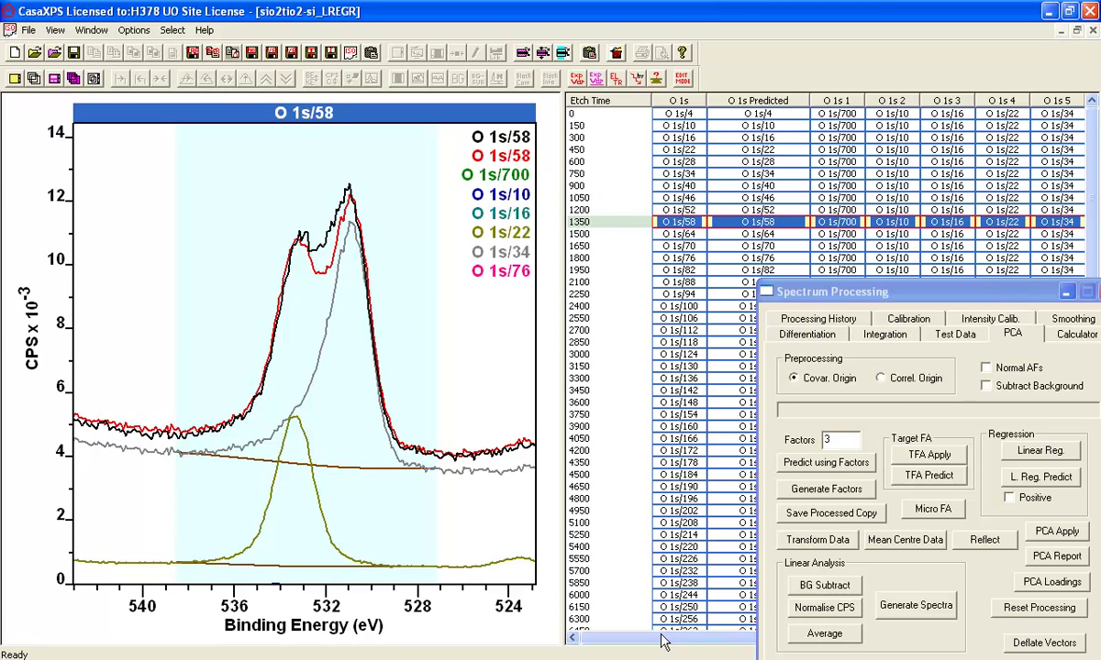
scroll(628, 601, right, 1)
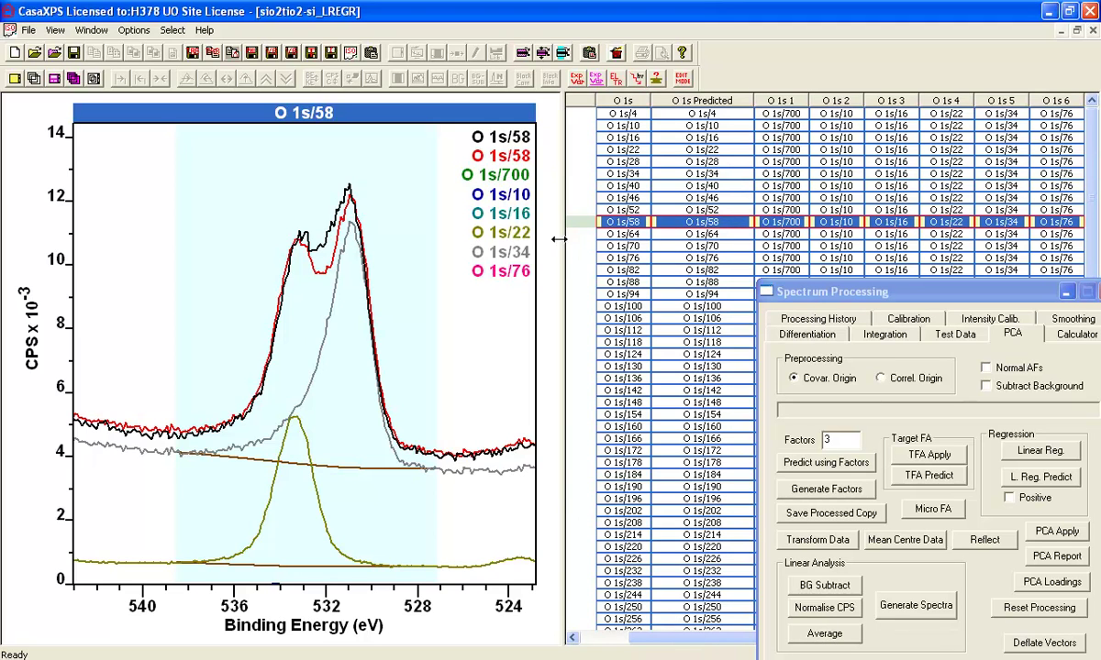
drag(563, 240, 412, 241)
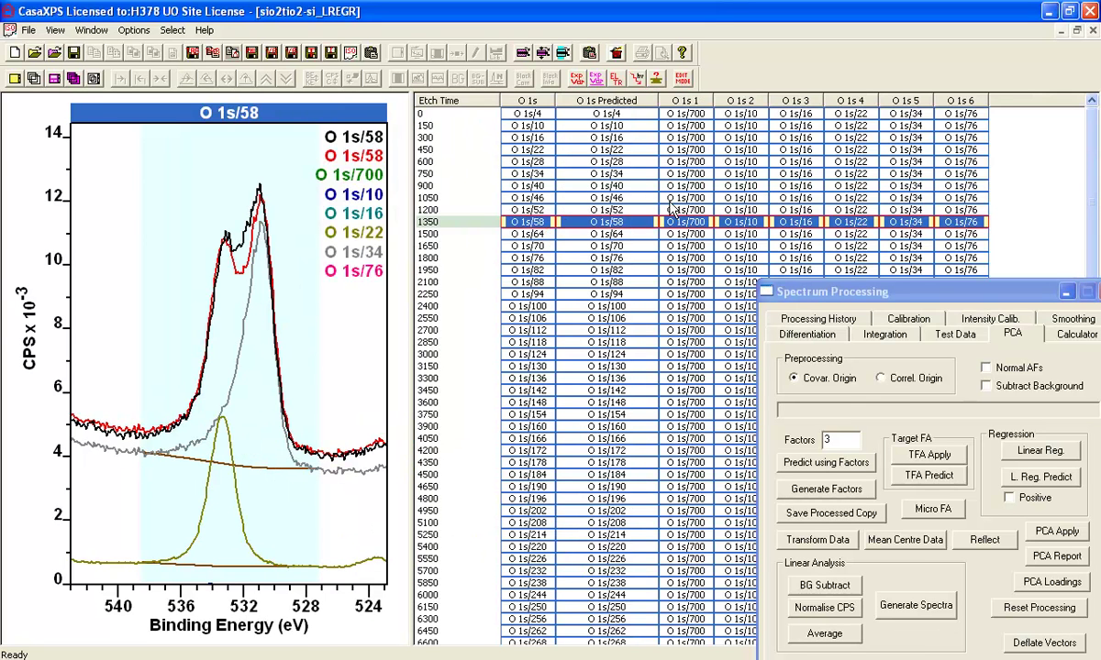
Select the first row's O 1s 1 to O 1s 6 components, then the matching components in every row.
click(684, 114)
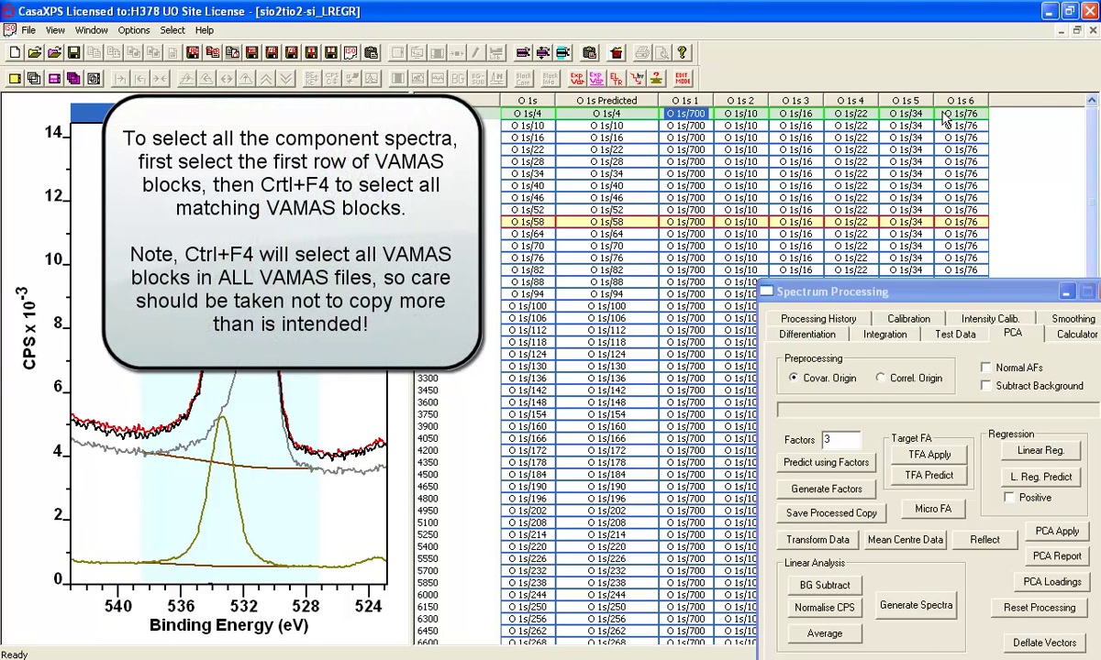
shift+click(945, 117)
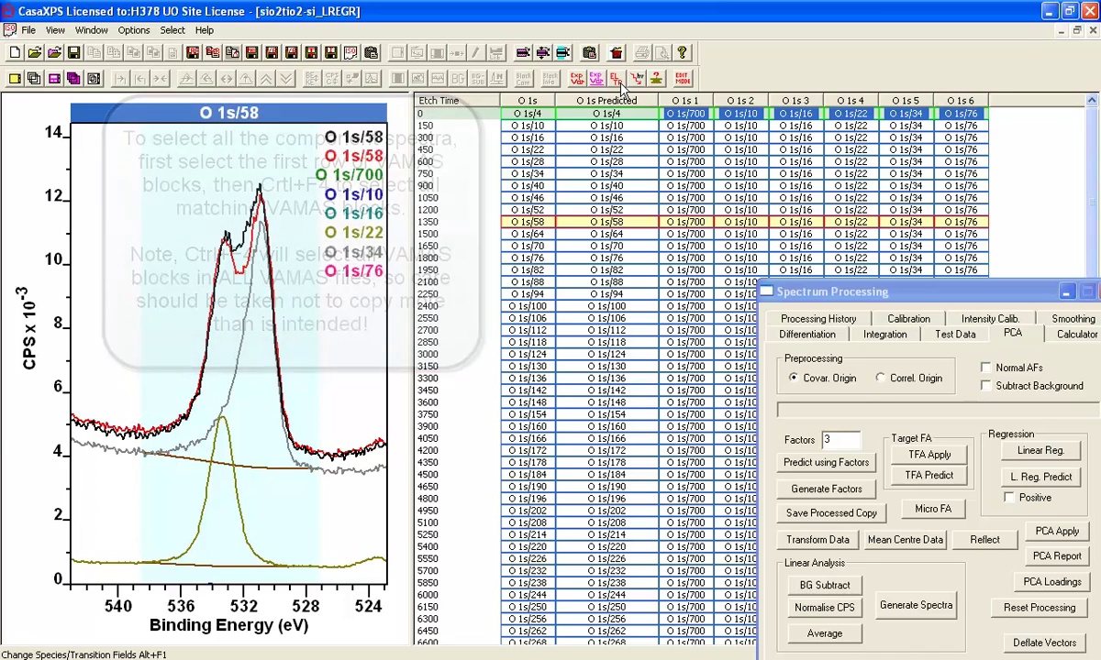
key(ctrl+a)
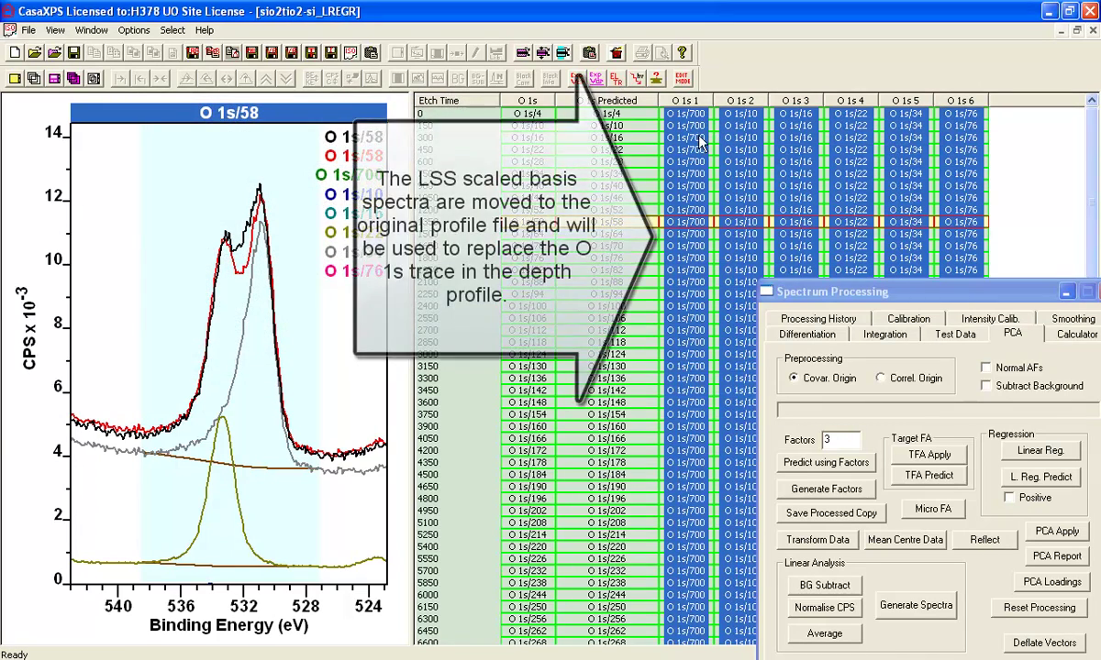
Switch to sio2tio2-si.vms:1 and copy the selected O 1s component spectra into it.
click(91, 30)
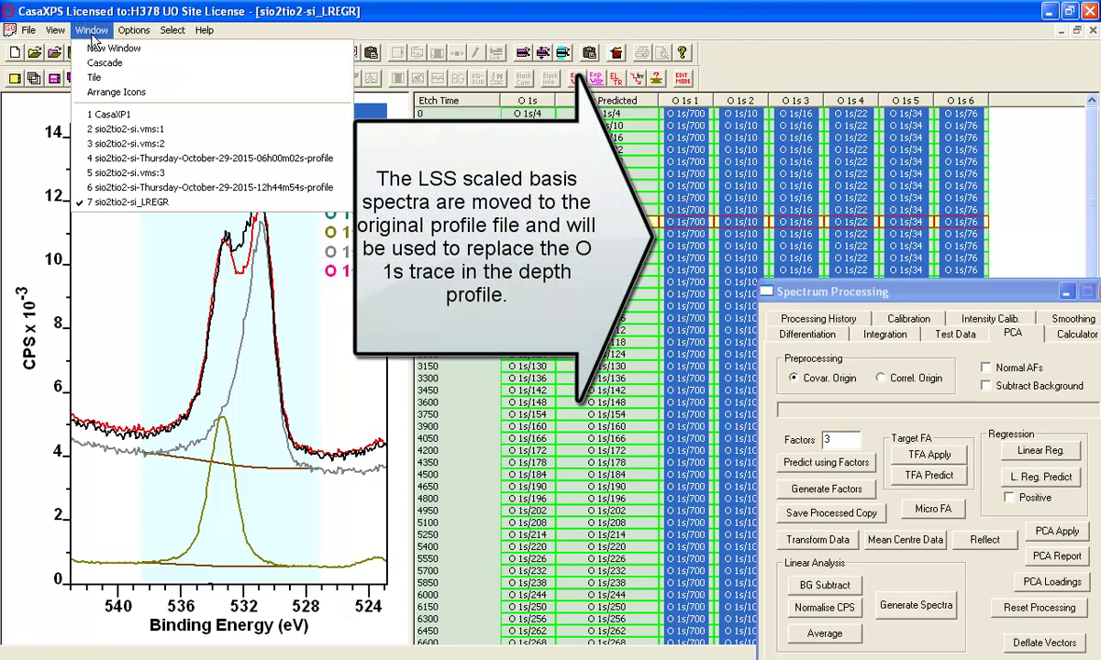
click(281, 133)
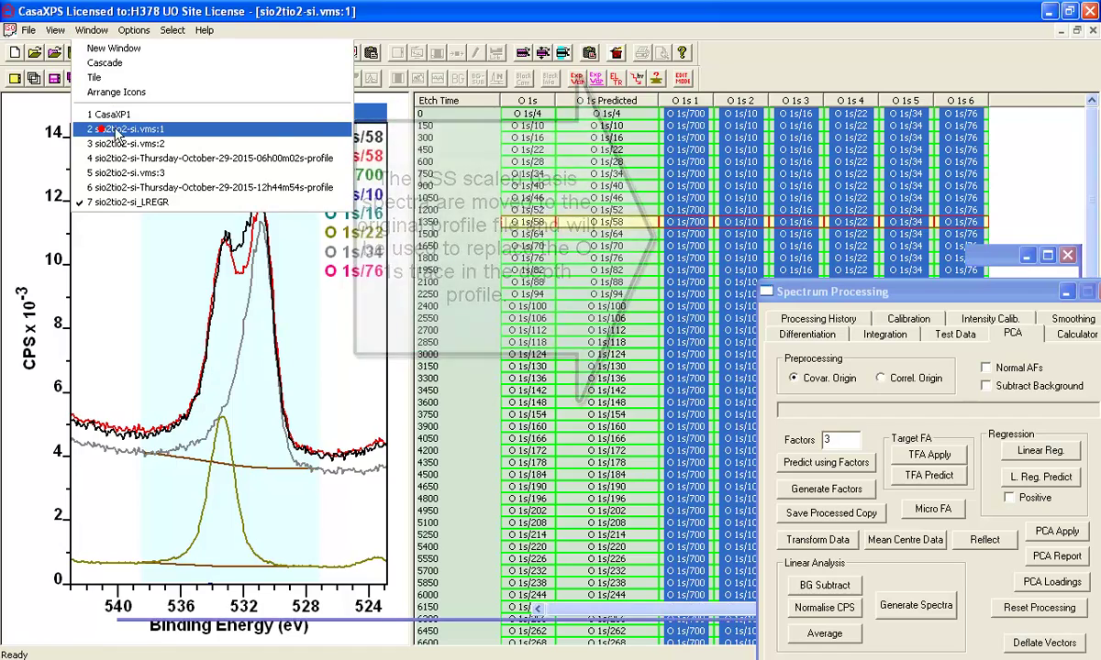
click(282, 133)
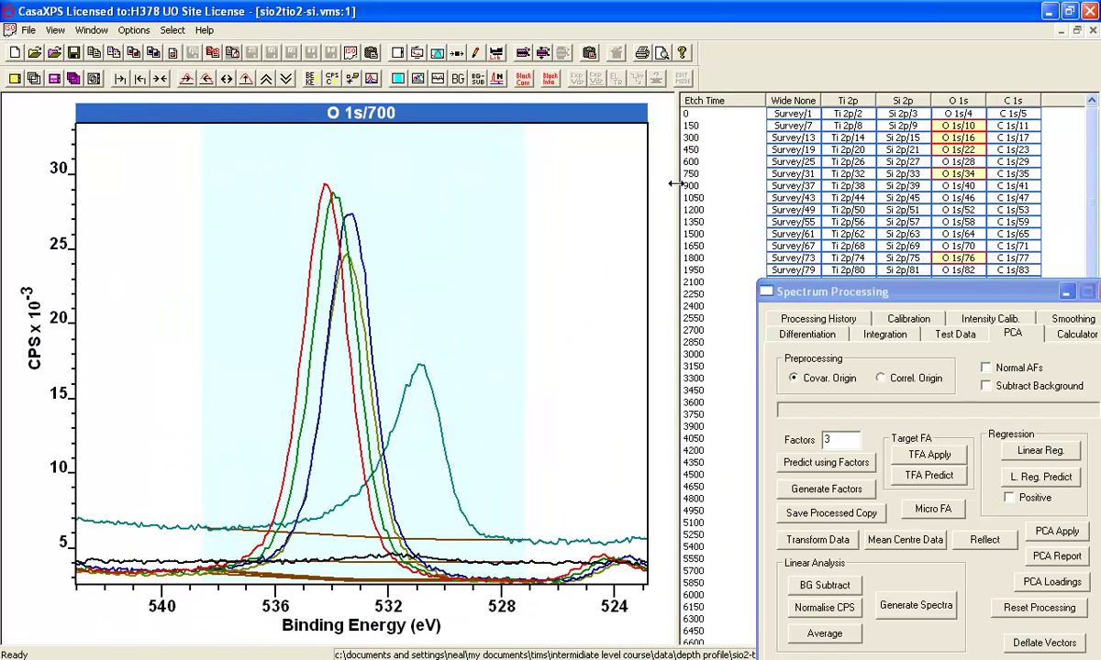
drag(675, 184, 466, 193)
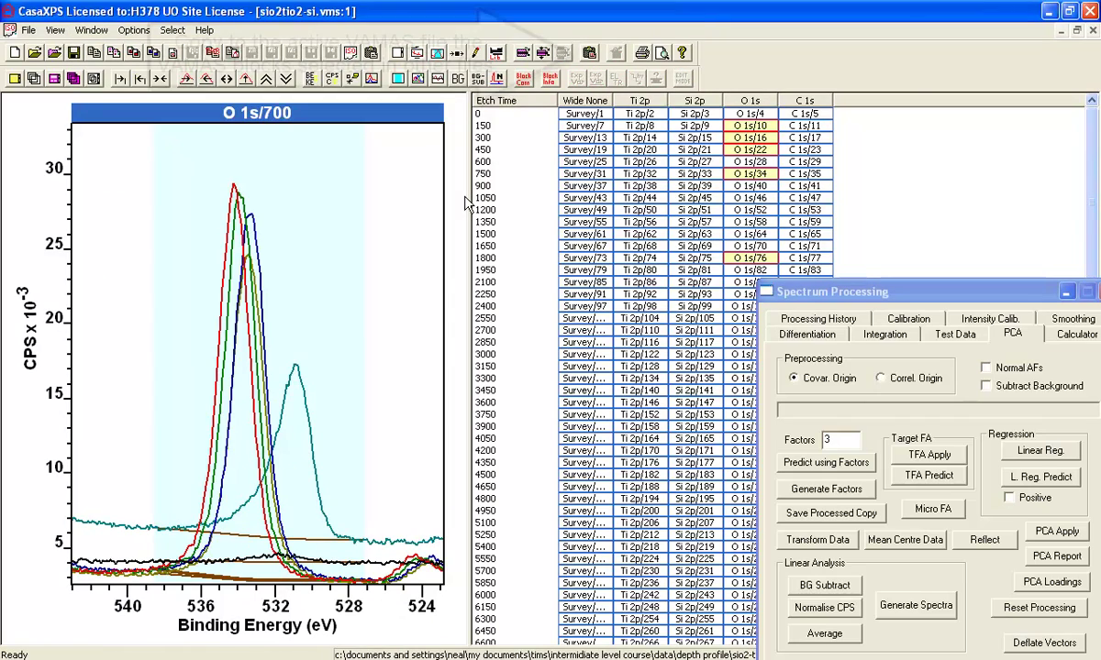
click(590, 52)
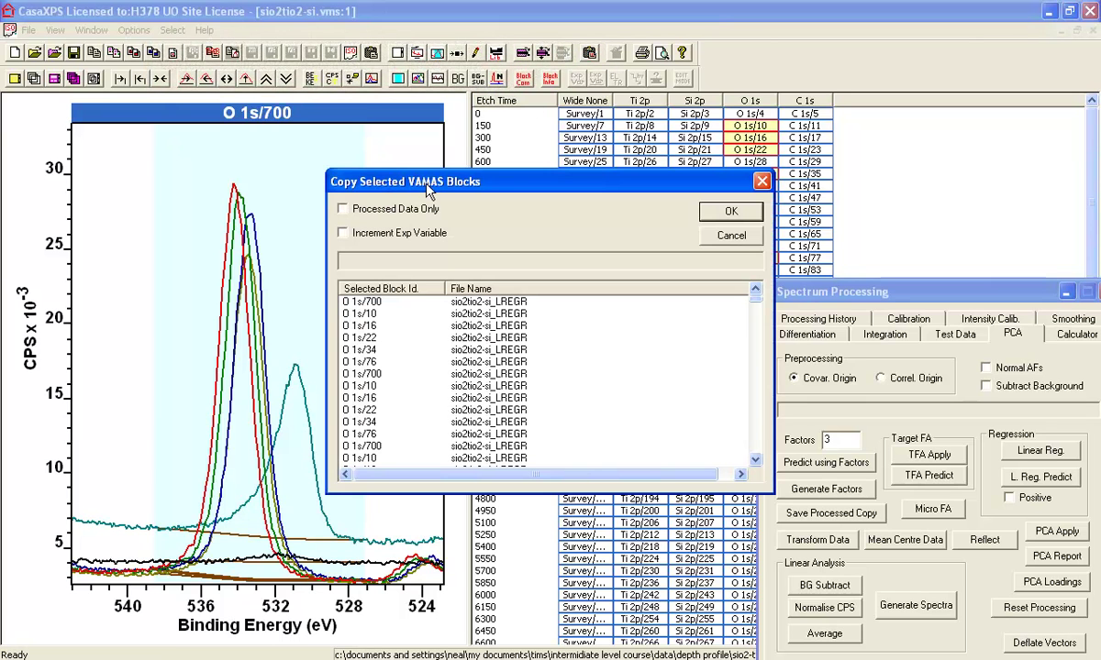
click(717, 210)
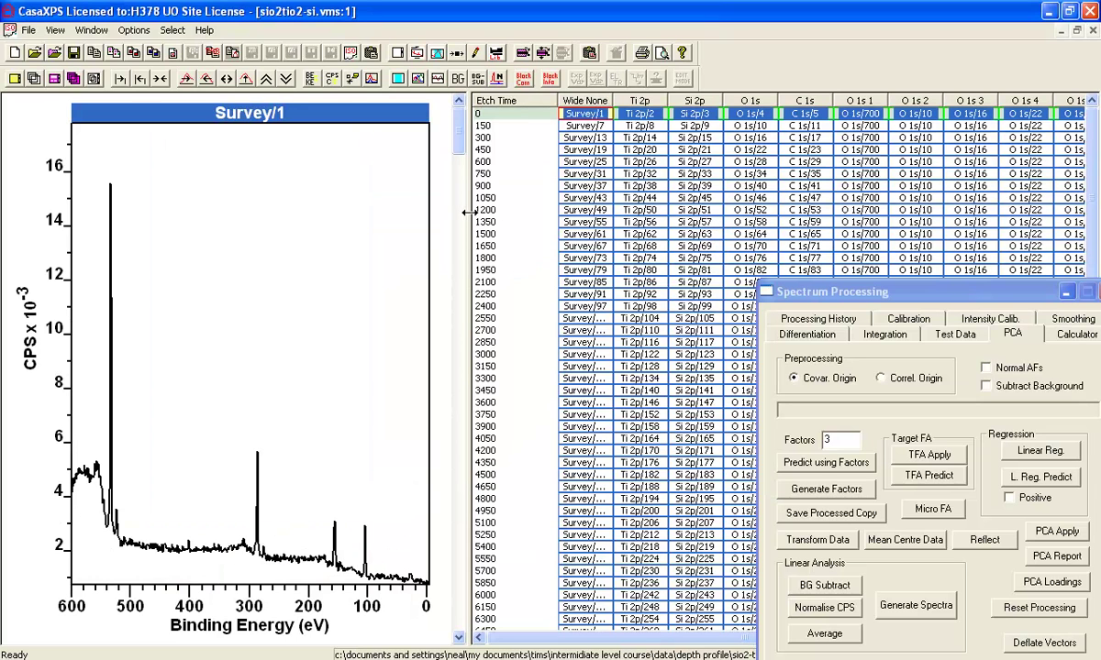
Widen the grid, inspect the O 1s/4, O 1s/700 and O 1s/10 spectra, then select the O 1s 1 column.
drag(467, 212, 362, 275)
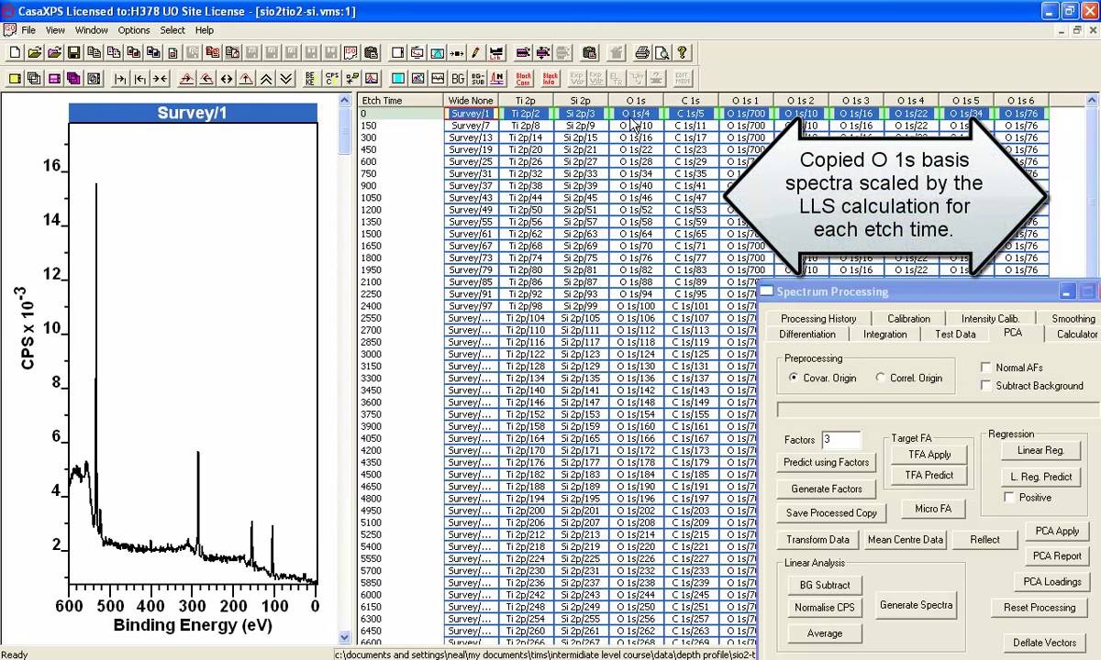
click(633, 113)
click(767, 114)
click(784, 114)
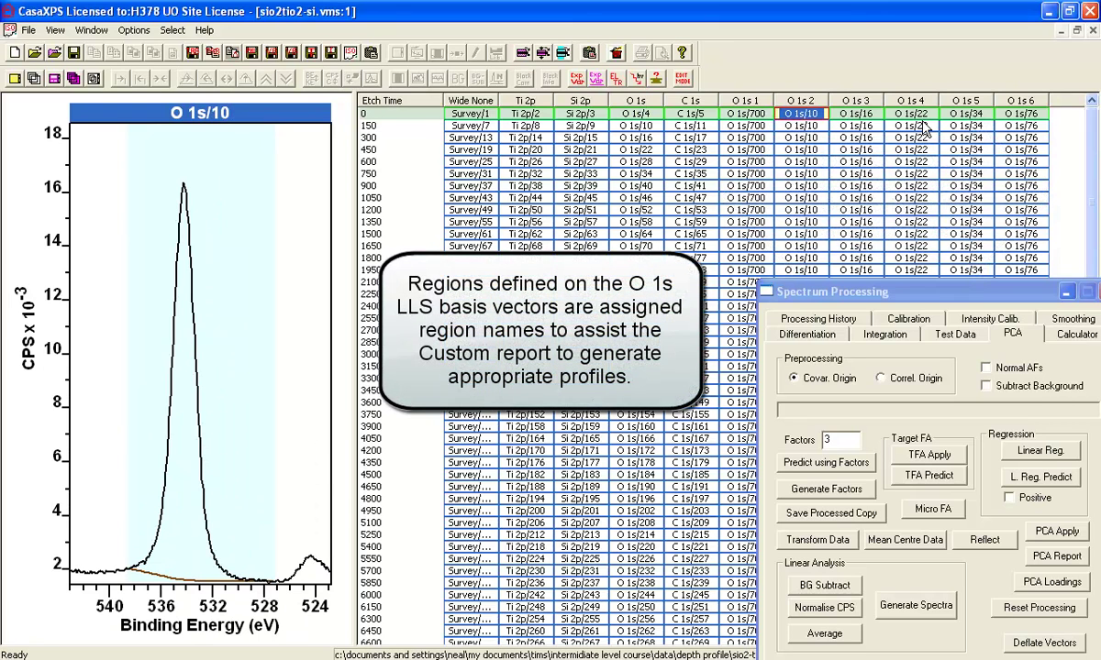
click(746, 101)
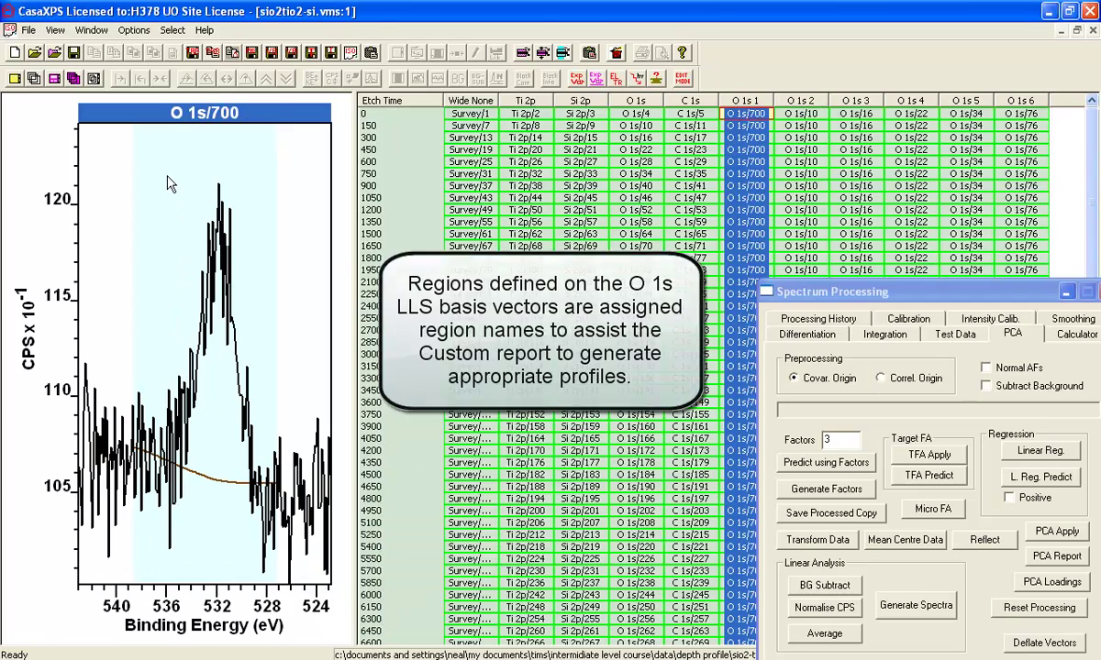
Rename the O 1s/700 region to 'O 1s Other' and propagate it to every etch time's O 1s/700 copy.
click(168, 175)
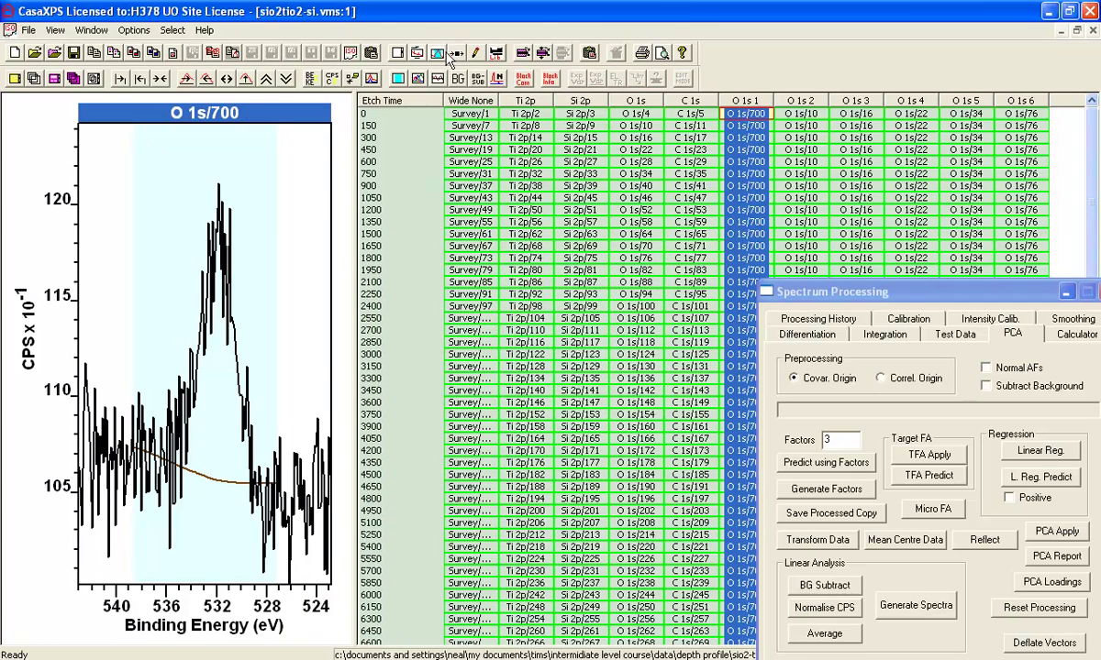
click(417, 52)
drag(451, 120, 678, 166)
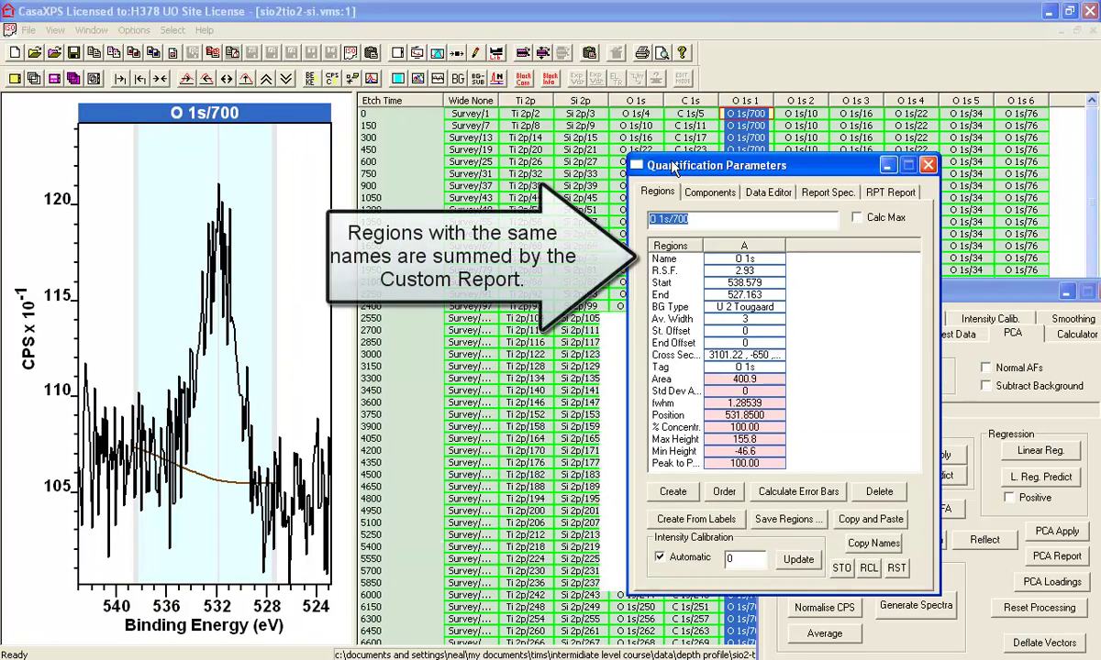
click(771, 257)
click(766, 256)
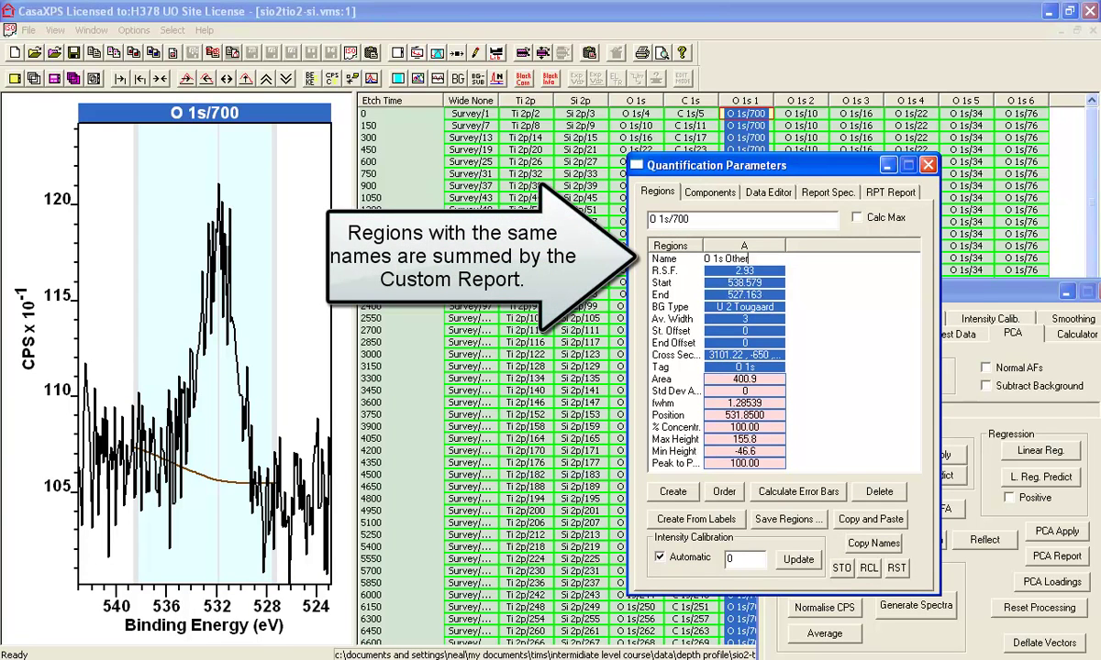
key(Return)
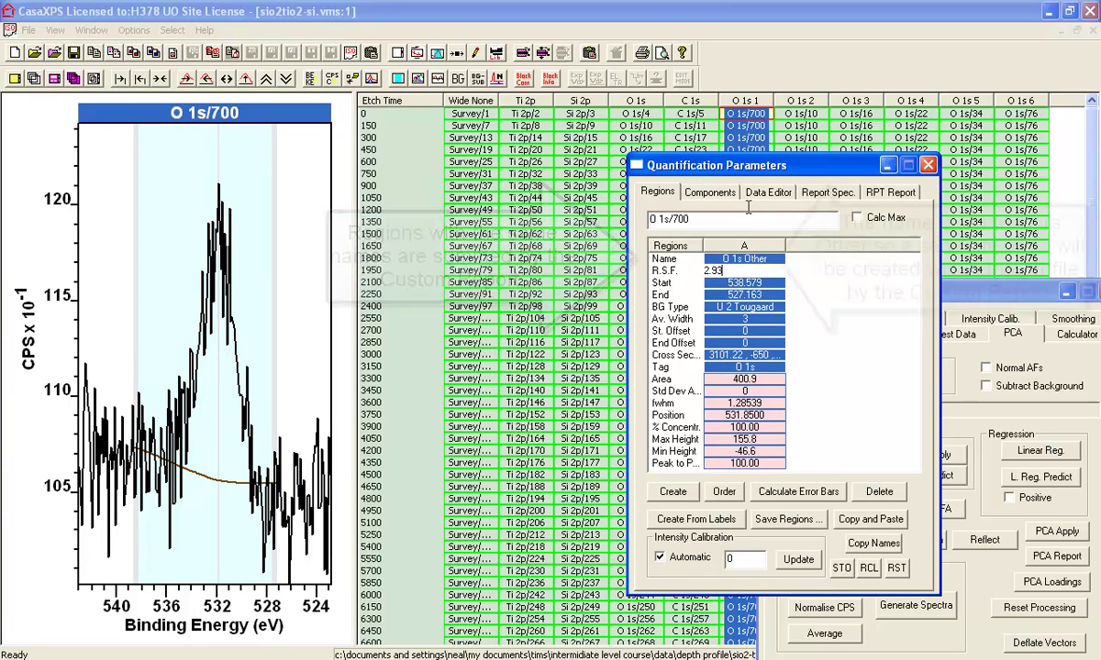
click(220, 207)
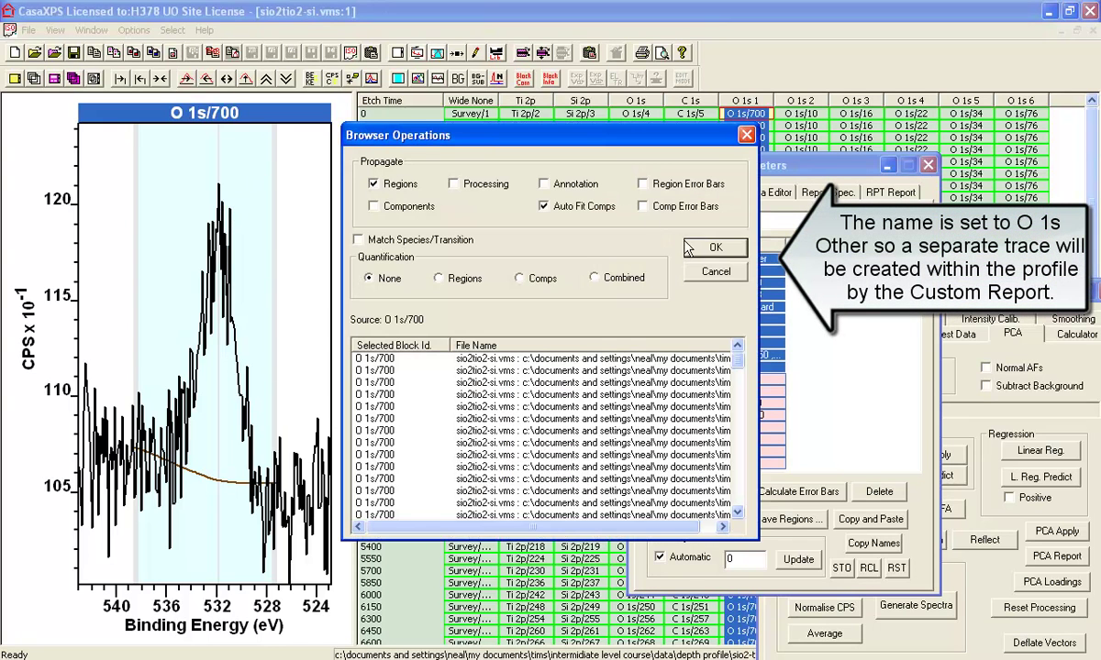
click(699, 247)
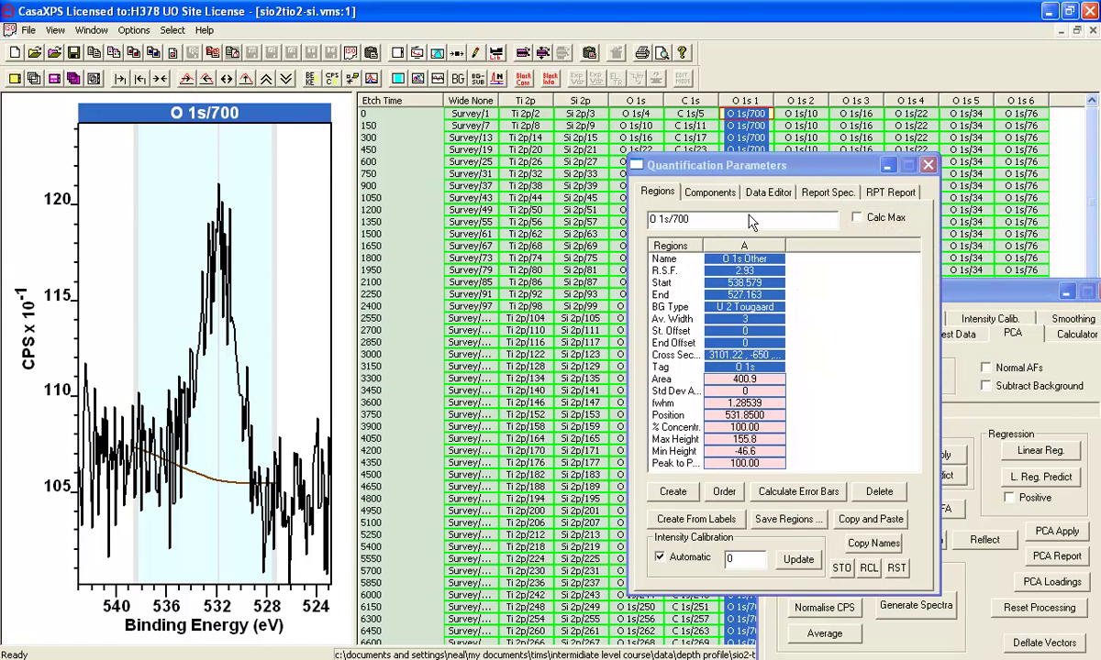
Rename the O 1s/34 region at the 600 s etch row to 'O 1s TiO2'.
click(801, 114)
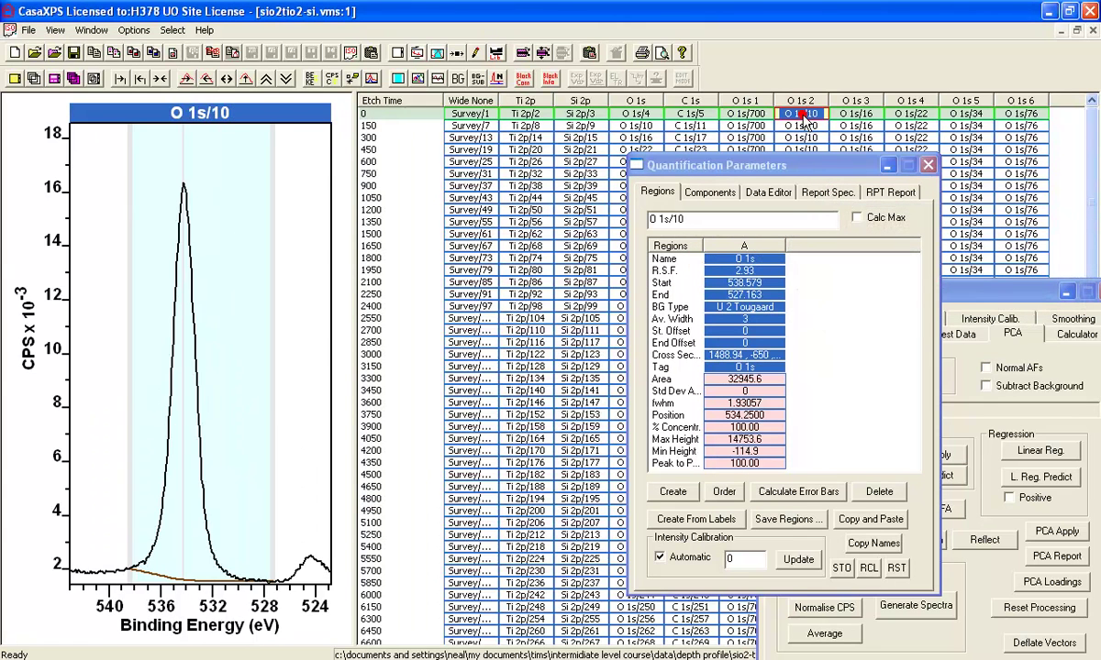
key(Down)
key(Down)
key(Down)
key(Down)
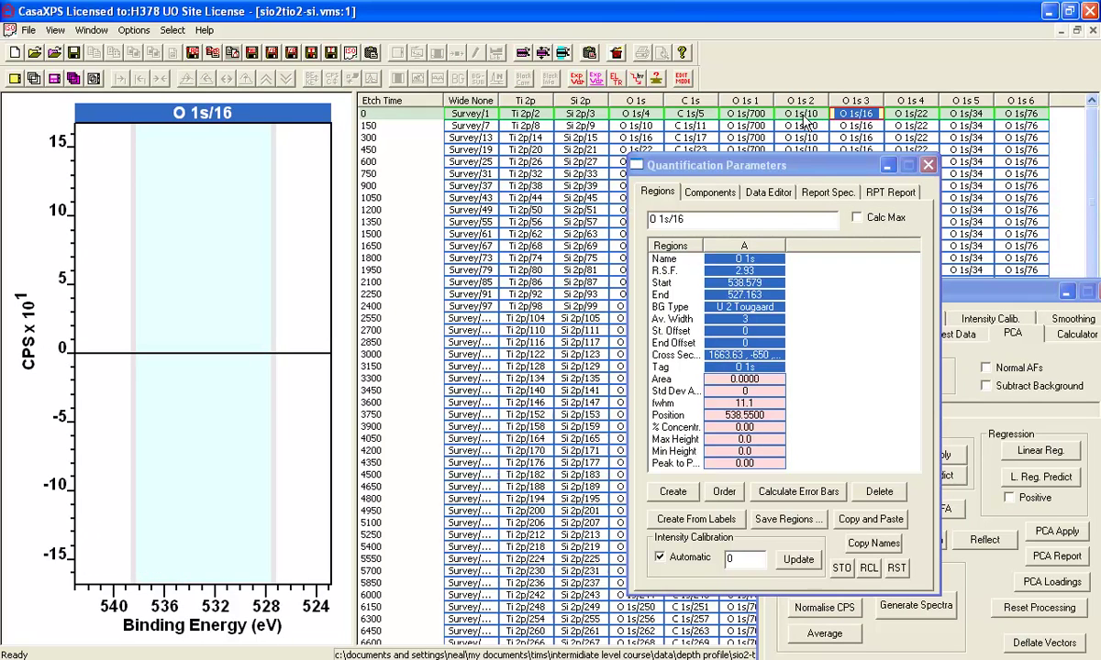
key(Right)
key(Right)
key(Right)
key(Left)
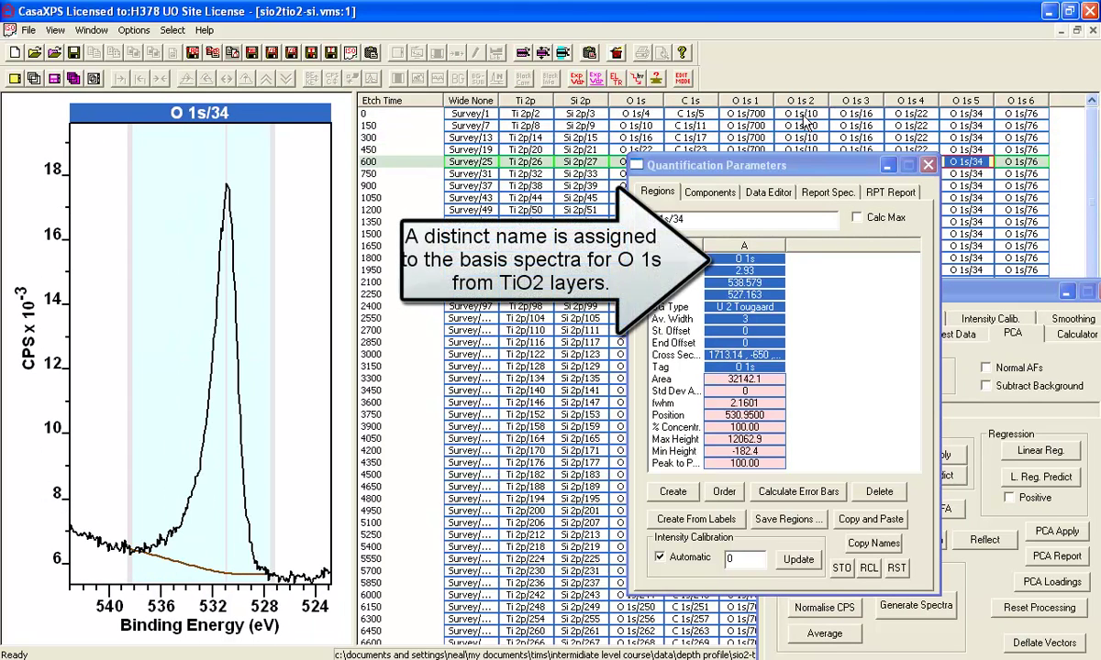
double_click(757, 259)
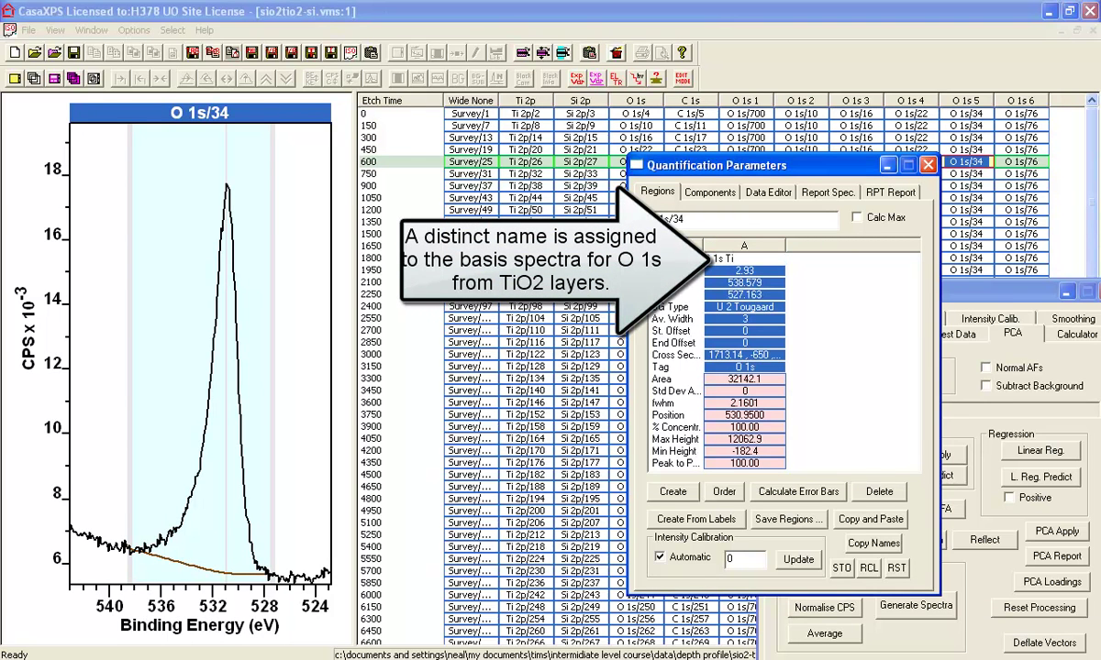
text(TiO2)
key(Return)
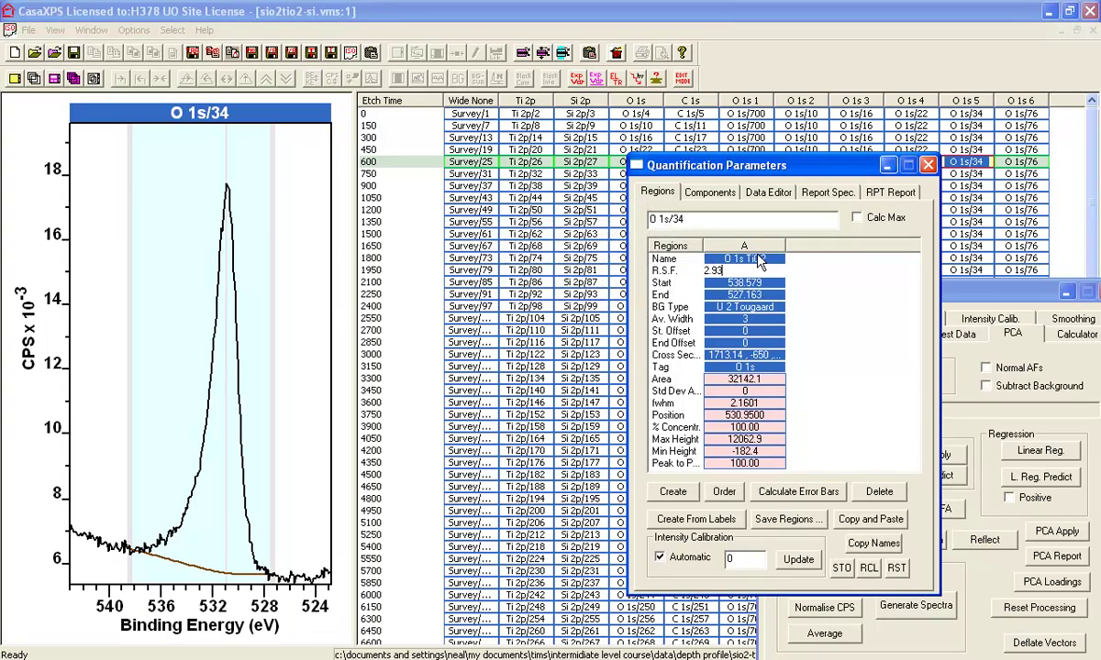
Propagate the O 1s TiO2 region to every spectrum in the O 1s 5 column.
click(248, 163)
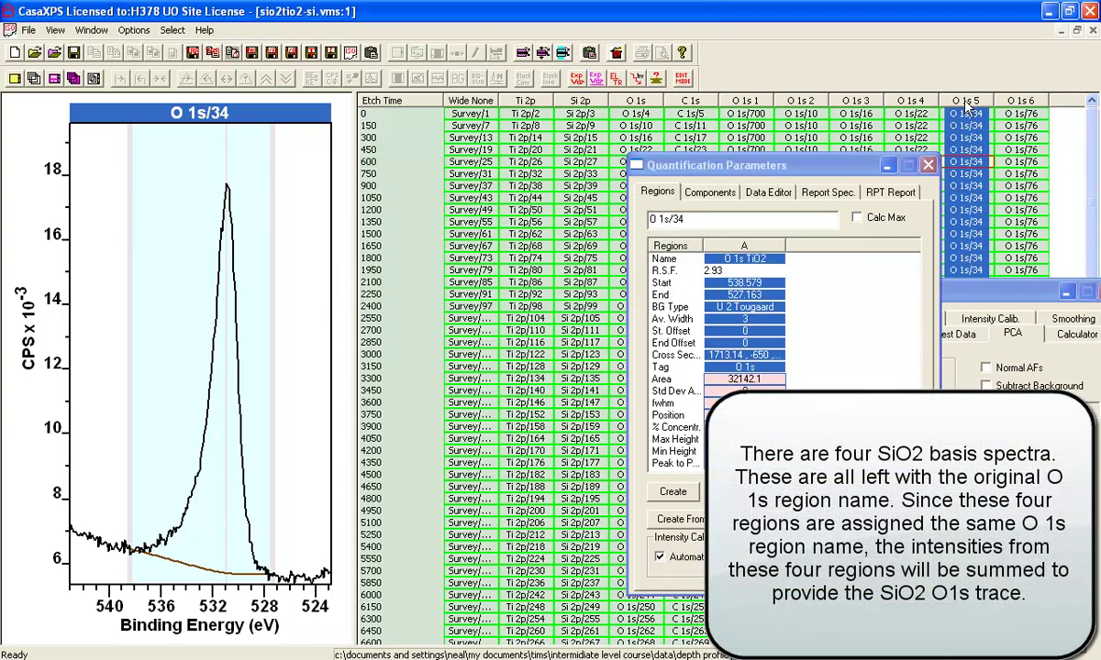
right_click(218, 170)
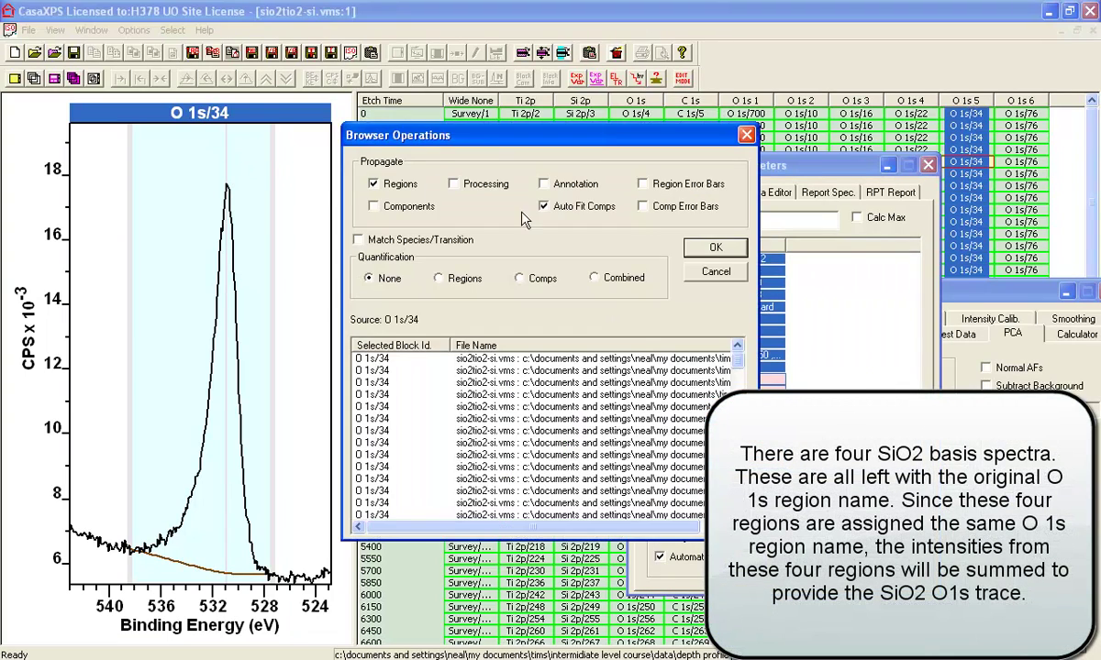
click(716, 248)
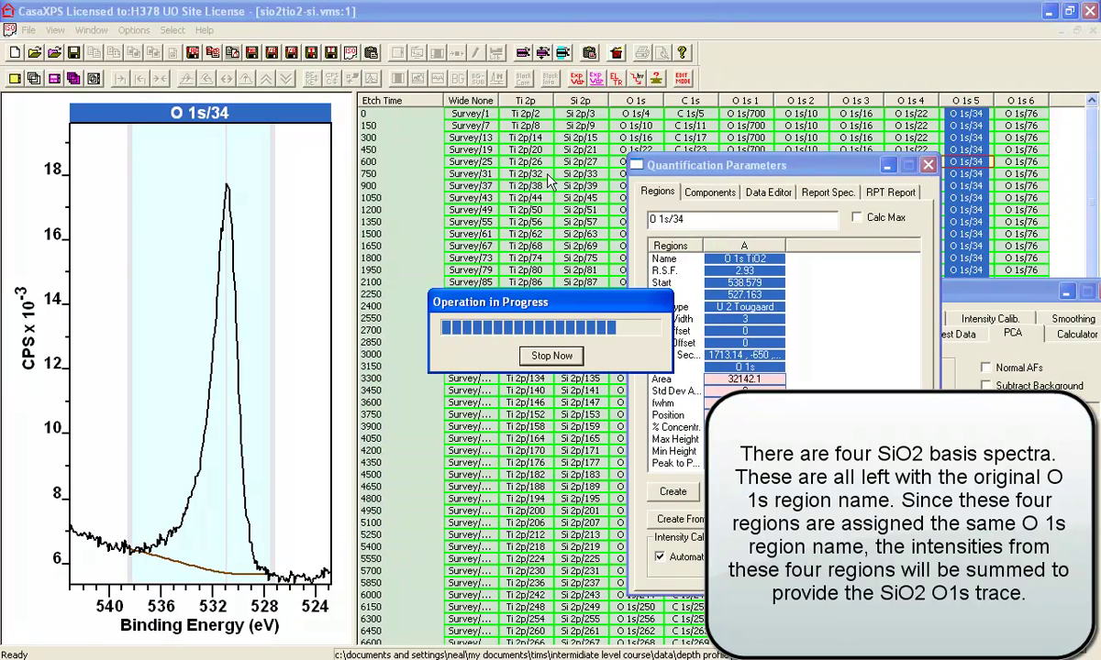
drag(664, 169, 700, 223)
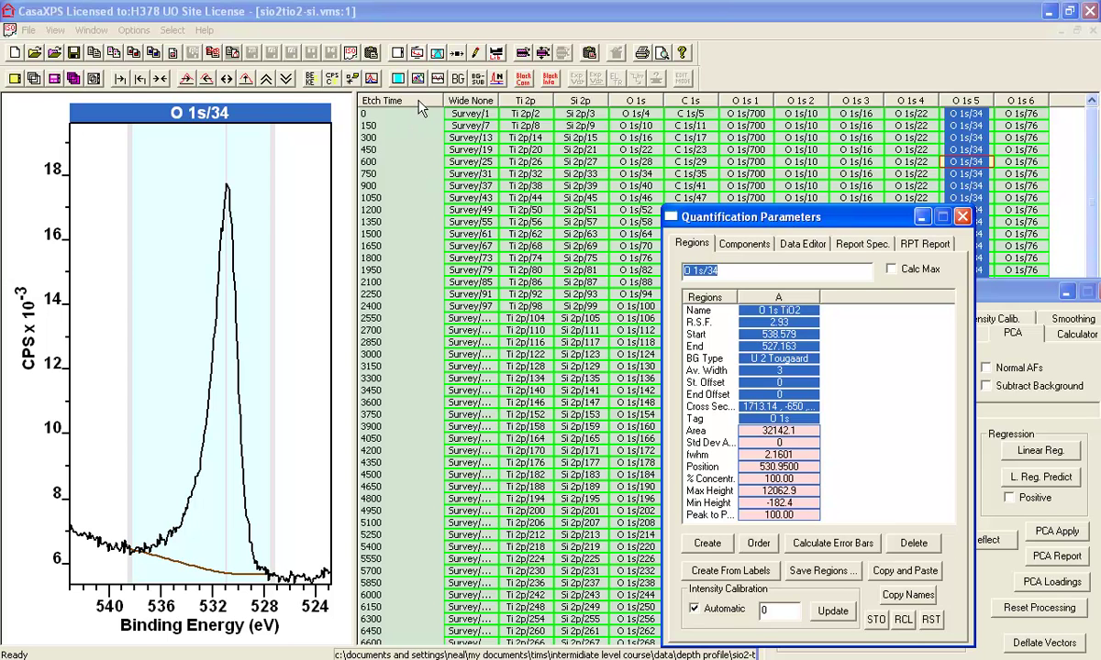
Select every spectrum column except the original O 1s column and show the Report Spec. settings.
click(390, 98)
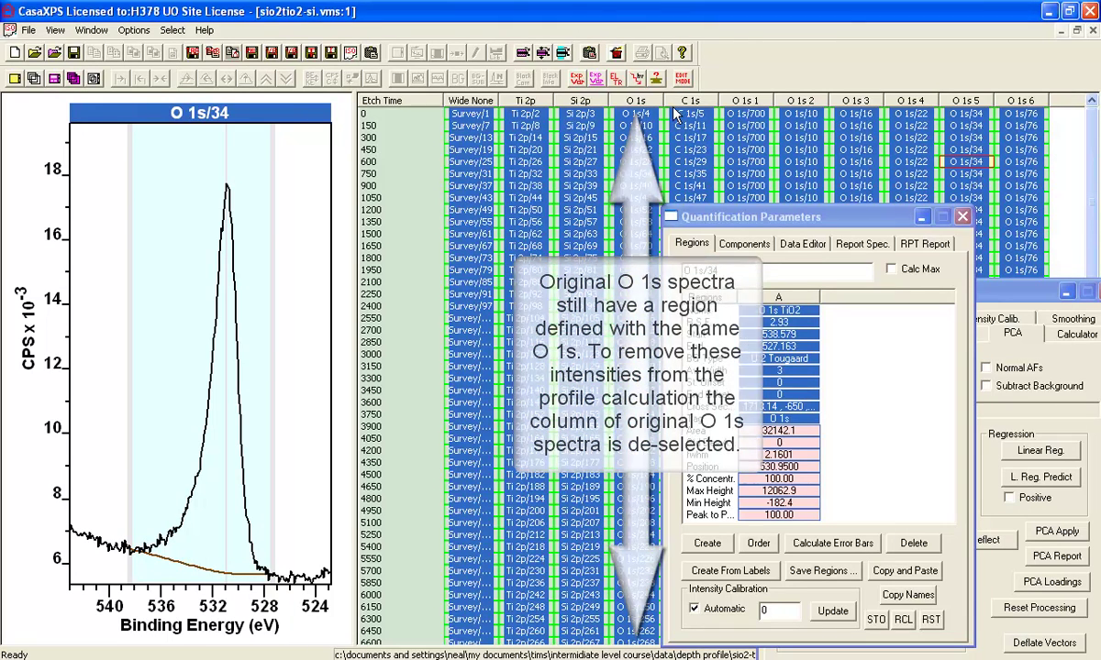
click(629, 99)
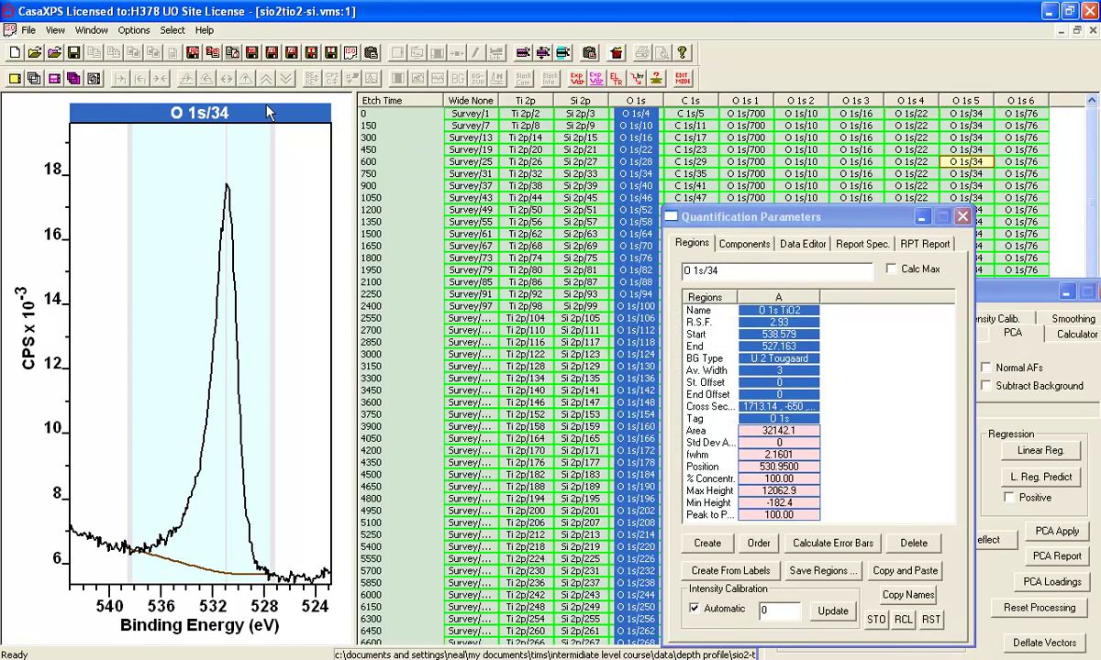
click(33, 78)
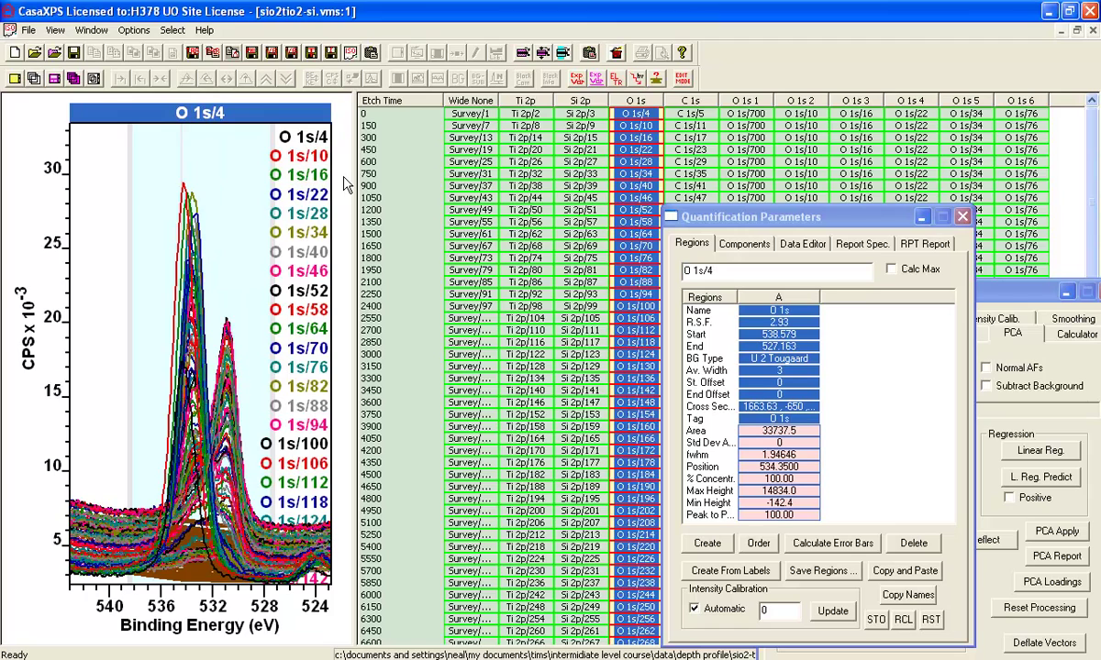
click(383, 101)
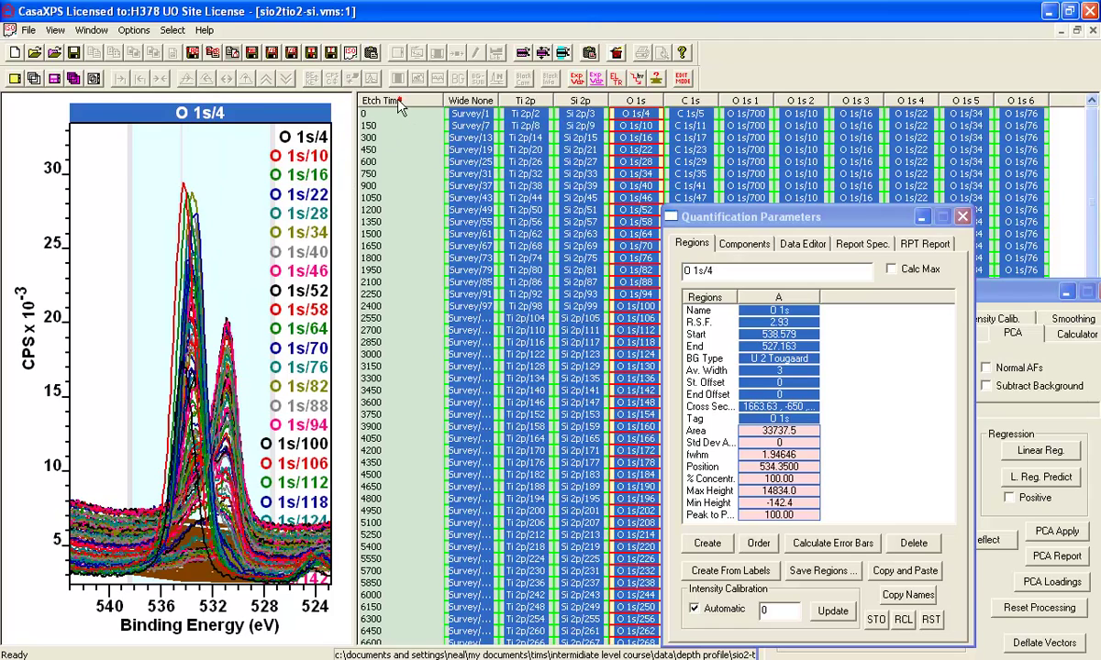
click(208, 228)
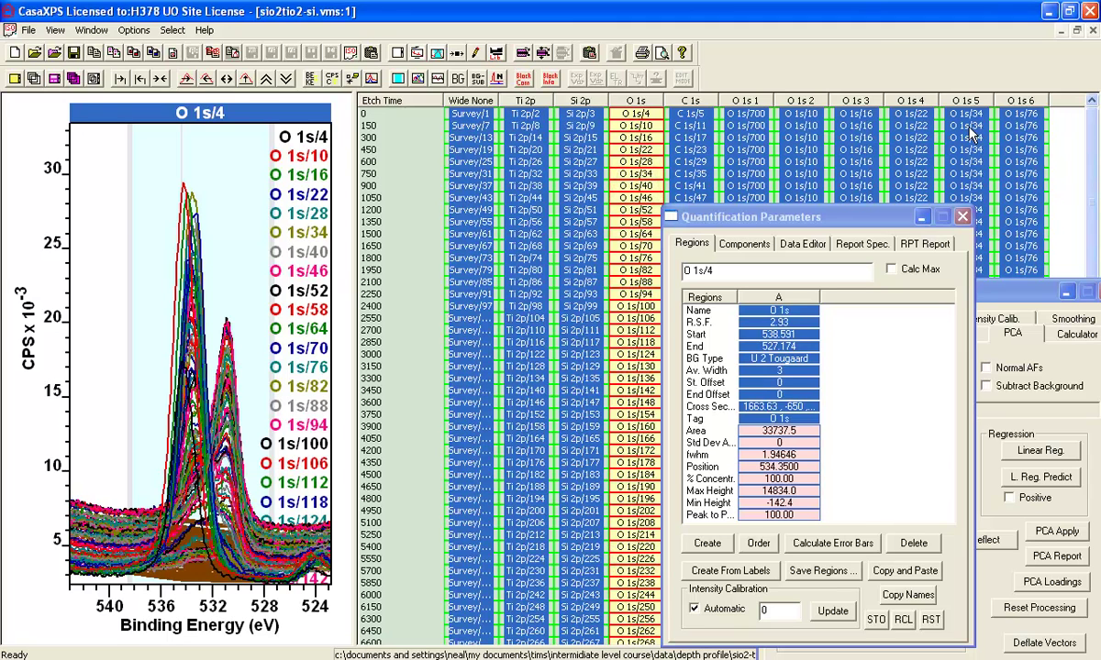
click(862, 244)
Fill the custom report's Names/Formula list with all regions and generate the area report table.
drag(785, 221, 785, 195)
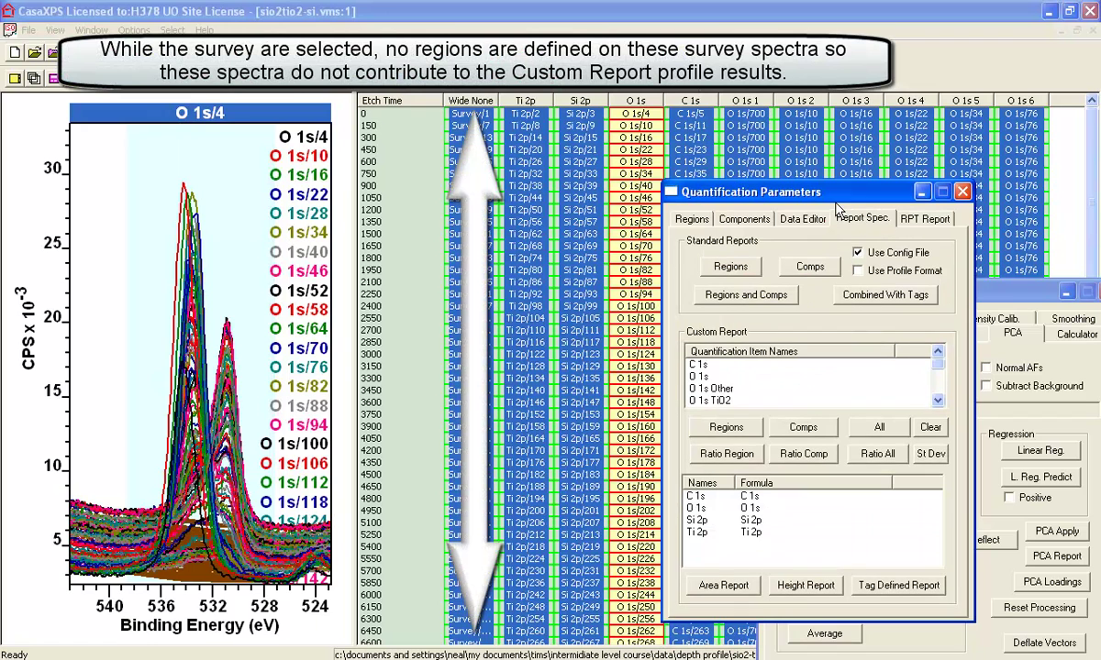
click(708, 428)
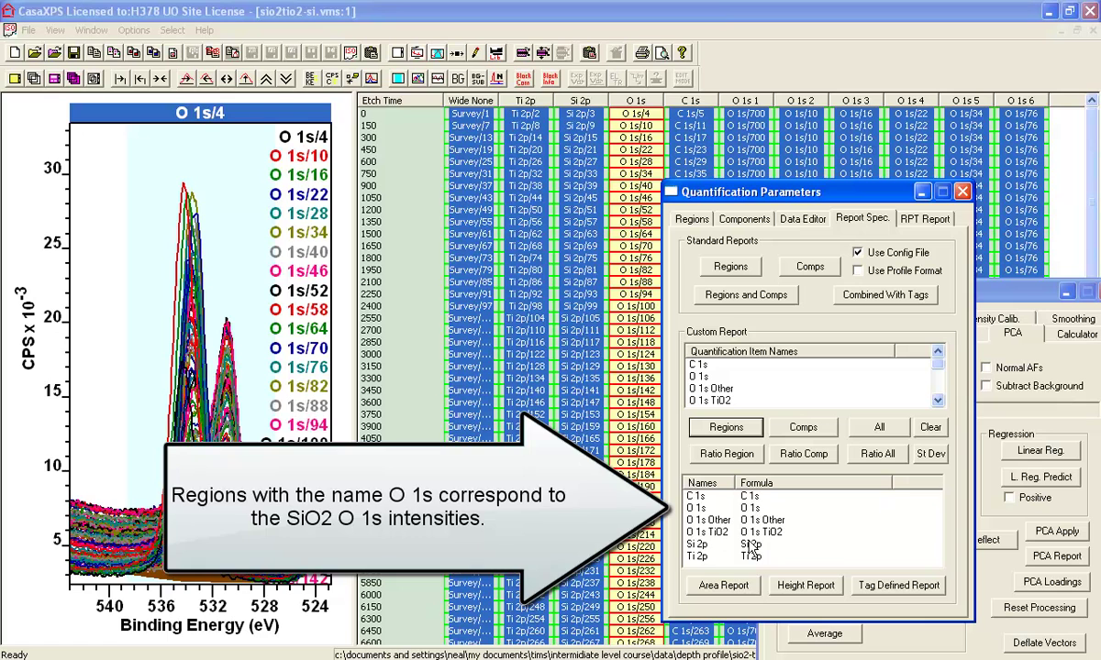
click(723, 585)
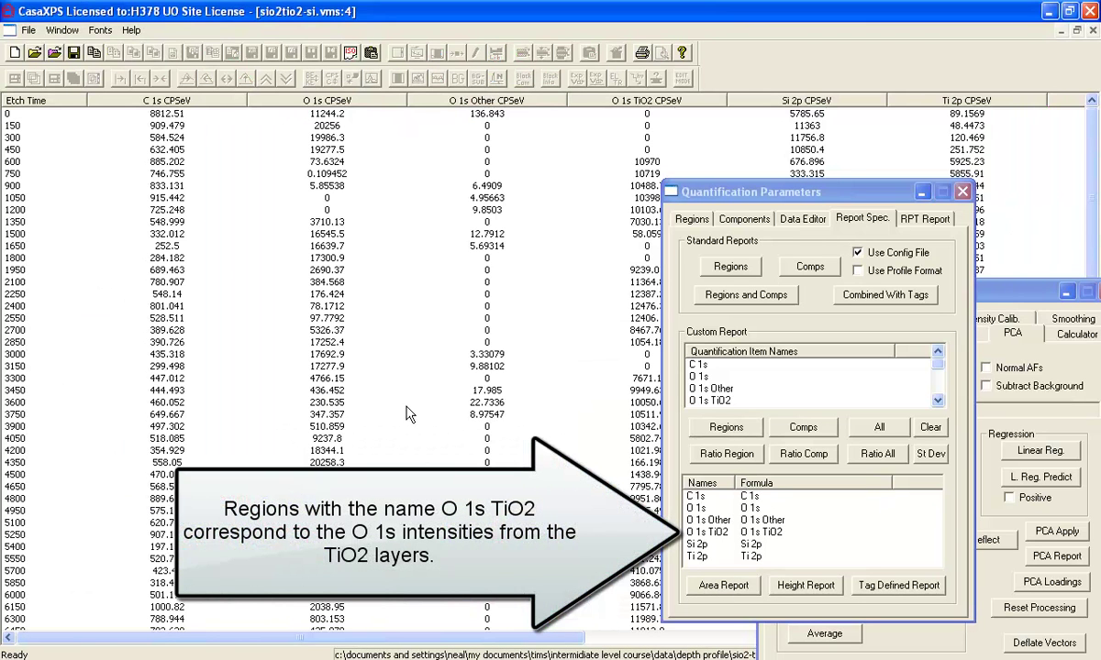
Create an atomic-concentration depth profile from the area report and widen its plot pane.
click(29, 31)
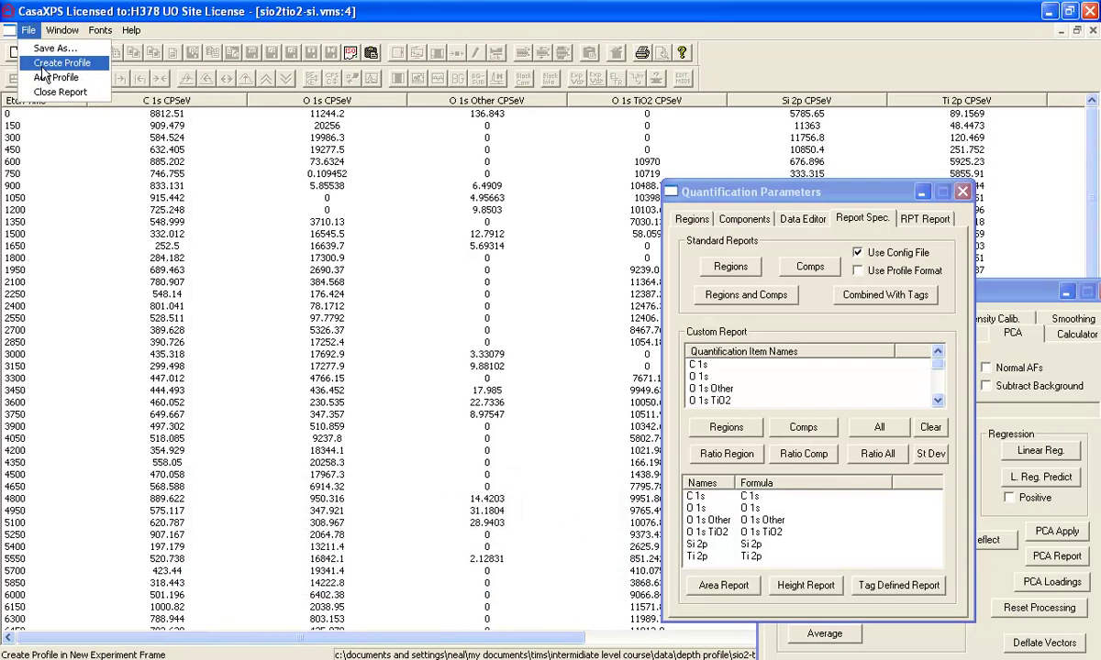
click(42, 69)
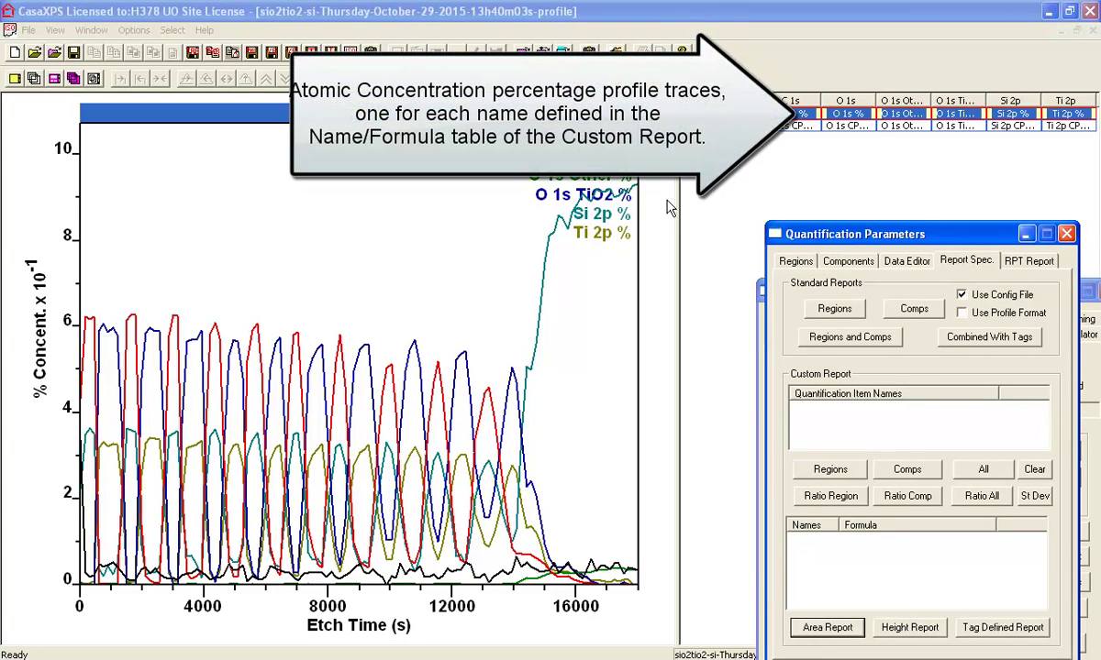
drag(674, 197, 707, 195)
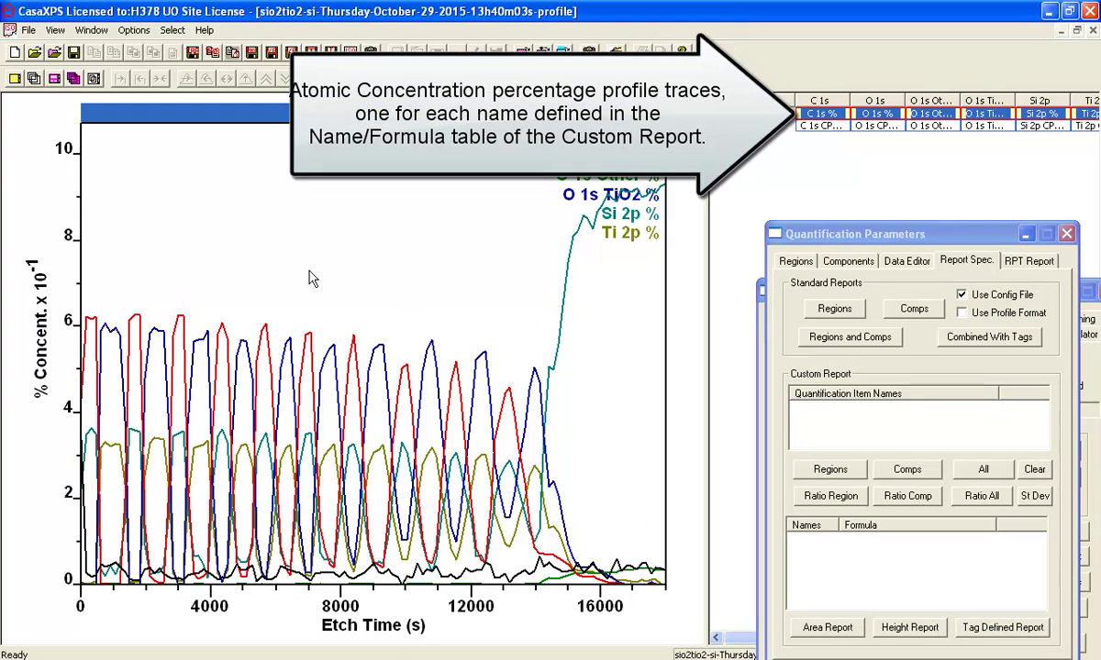
Enable Key on Left in the Tile Display Parameters Display settings.
click(397, 52)
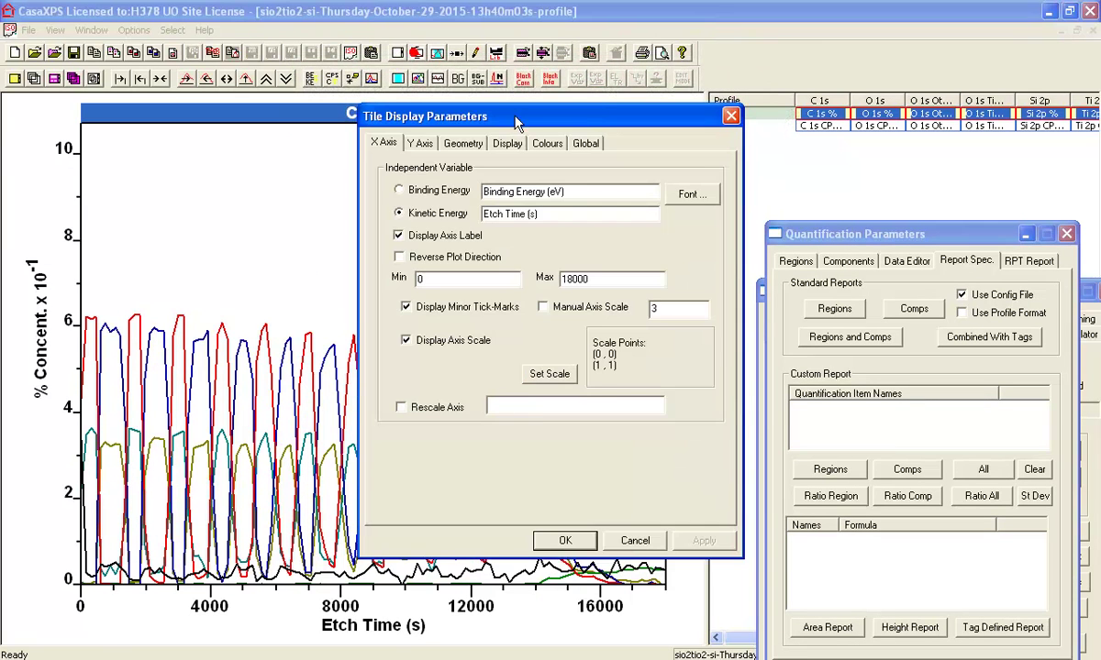
click(507, 144)
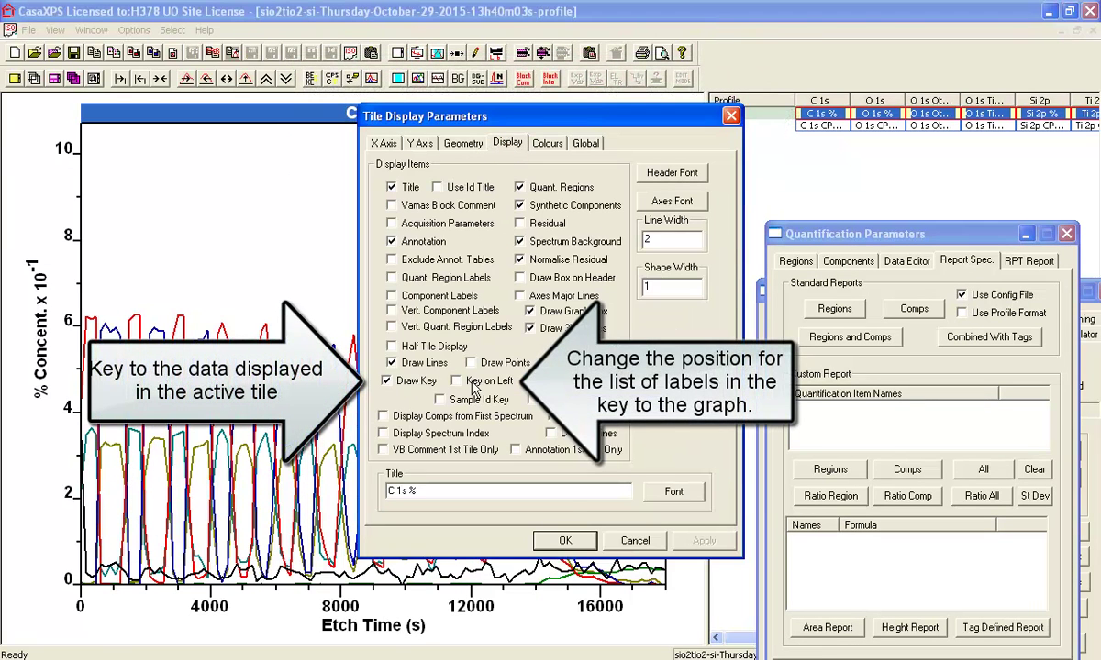
click(564, 540)
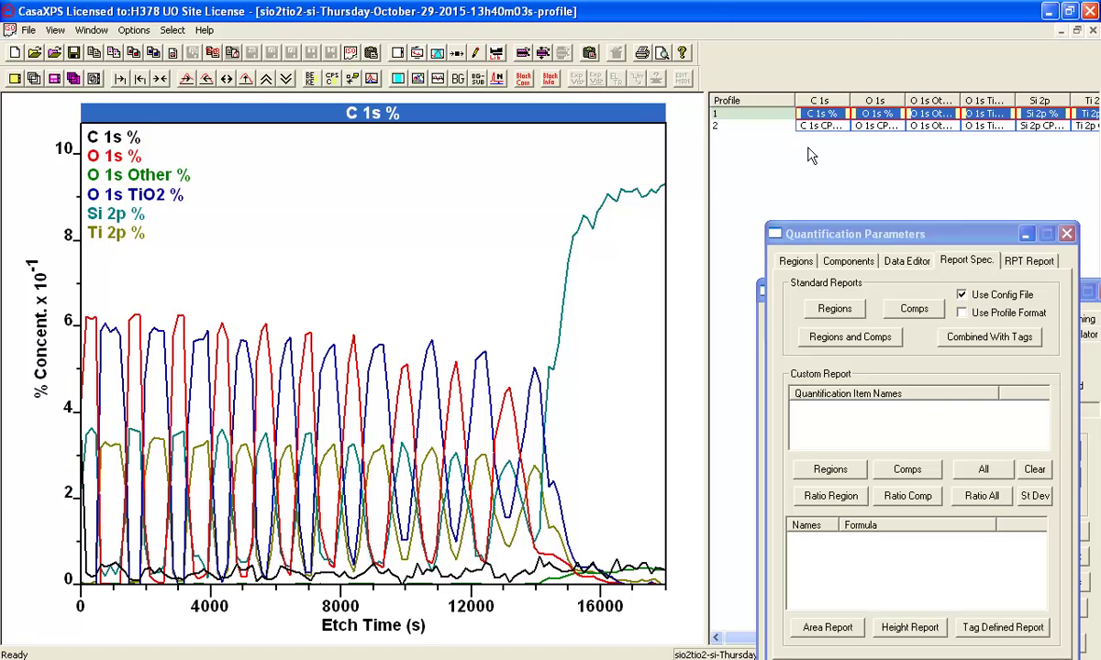
Overlay just the O 1s % and Si 2p % profiles in the depth plot.
drag(706, 172, 628, 147)
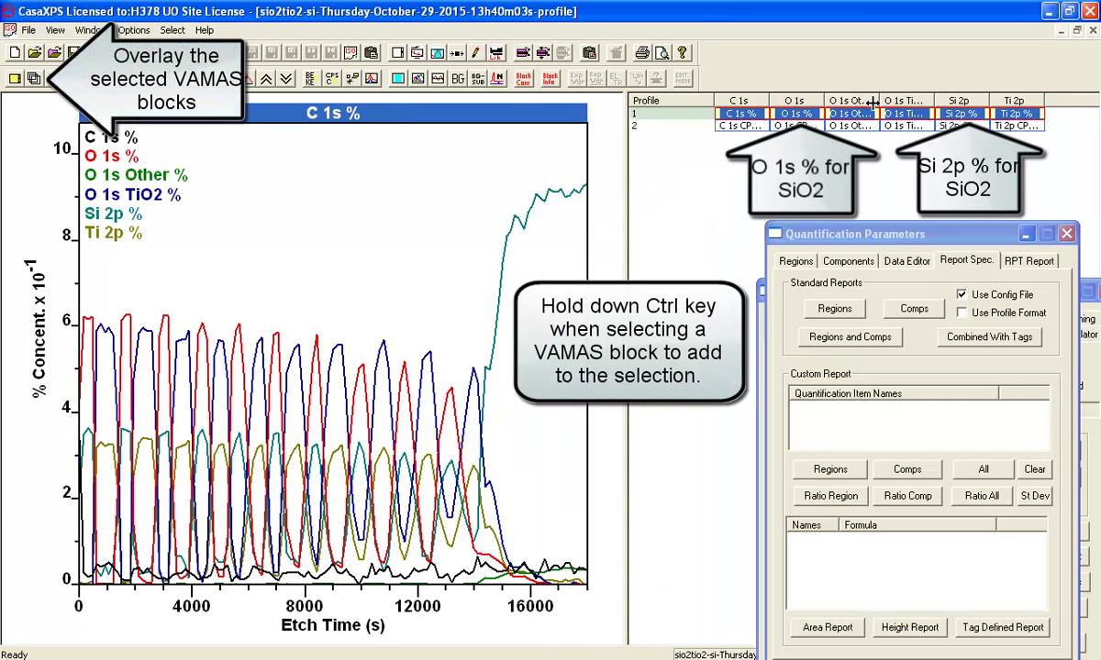
click(809, 115)
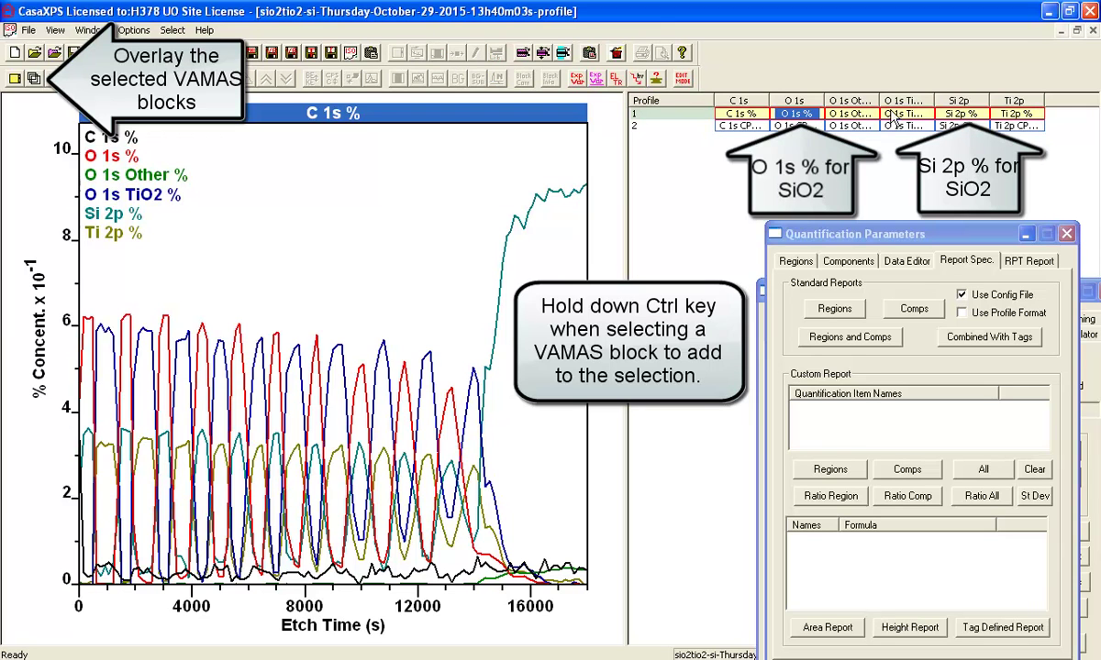
ctrl+click(957, 114)
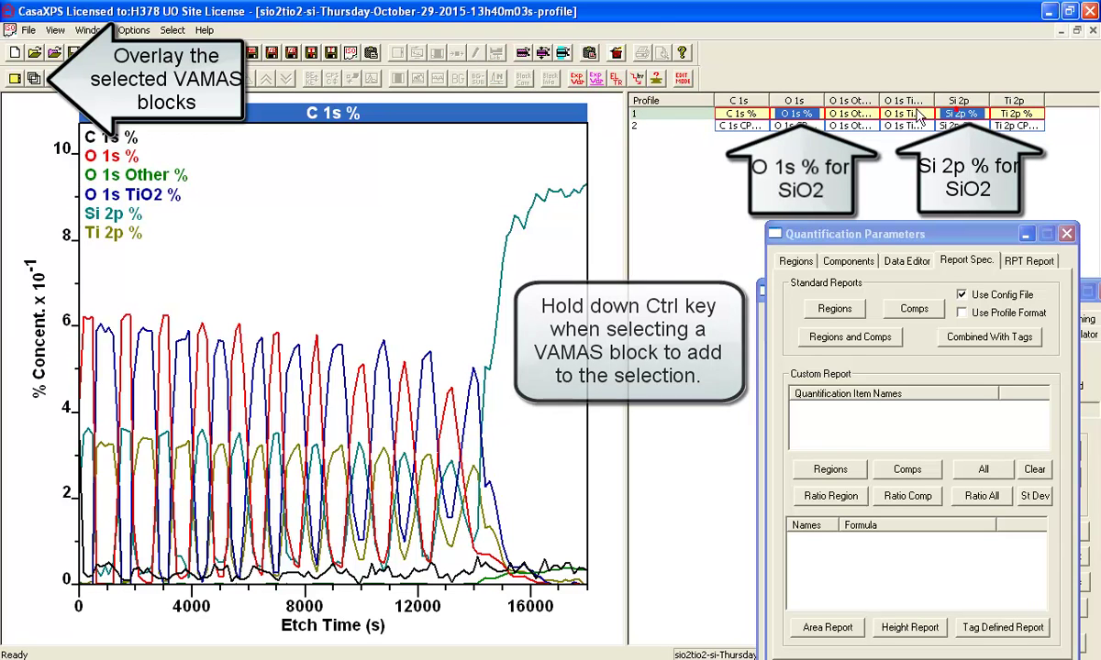
click(33, 81)
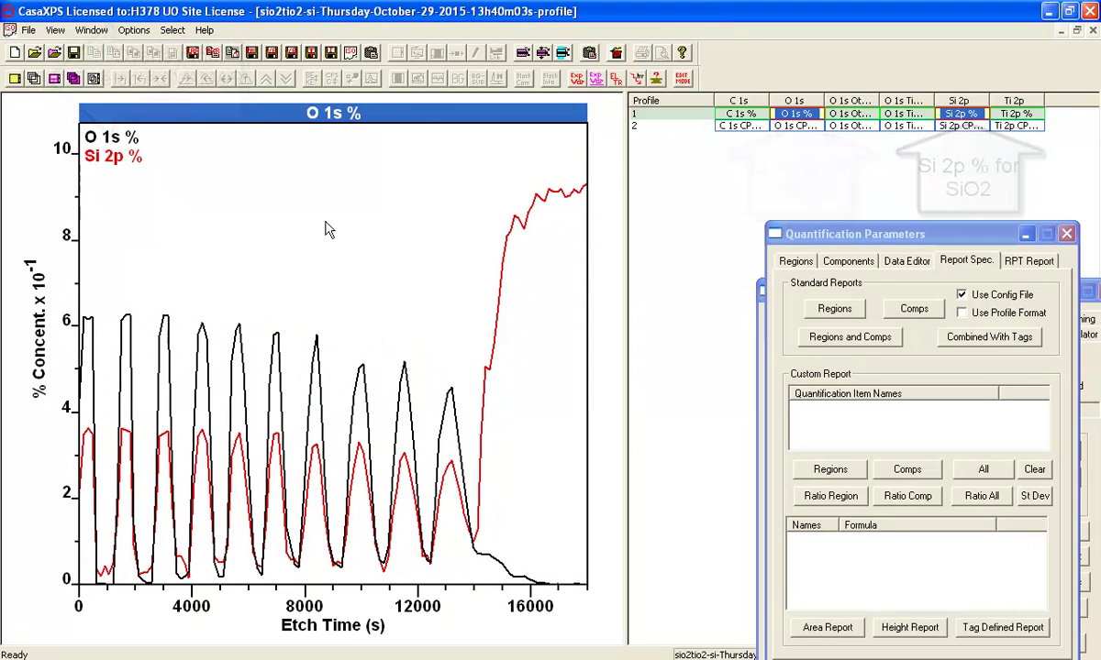